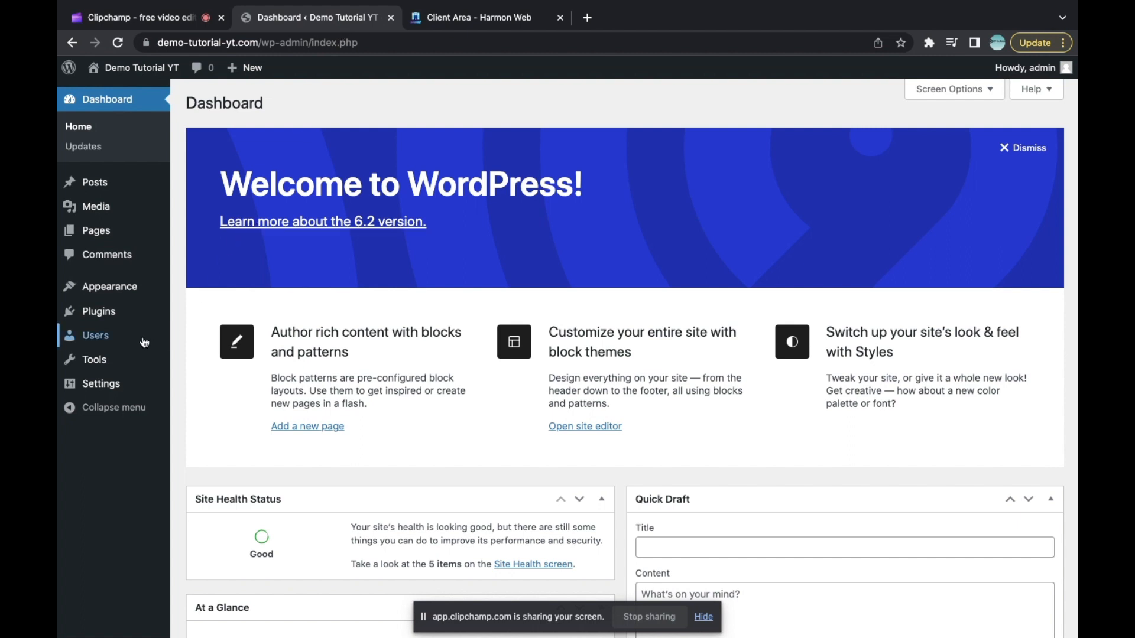
# Step: Find the "really simple ssl" plugin in the WordPress plugin directory, and install and activate it
pyautogui.moveTo(130, 319)
pyautogui.click(207, 335)
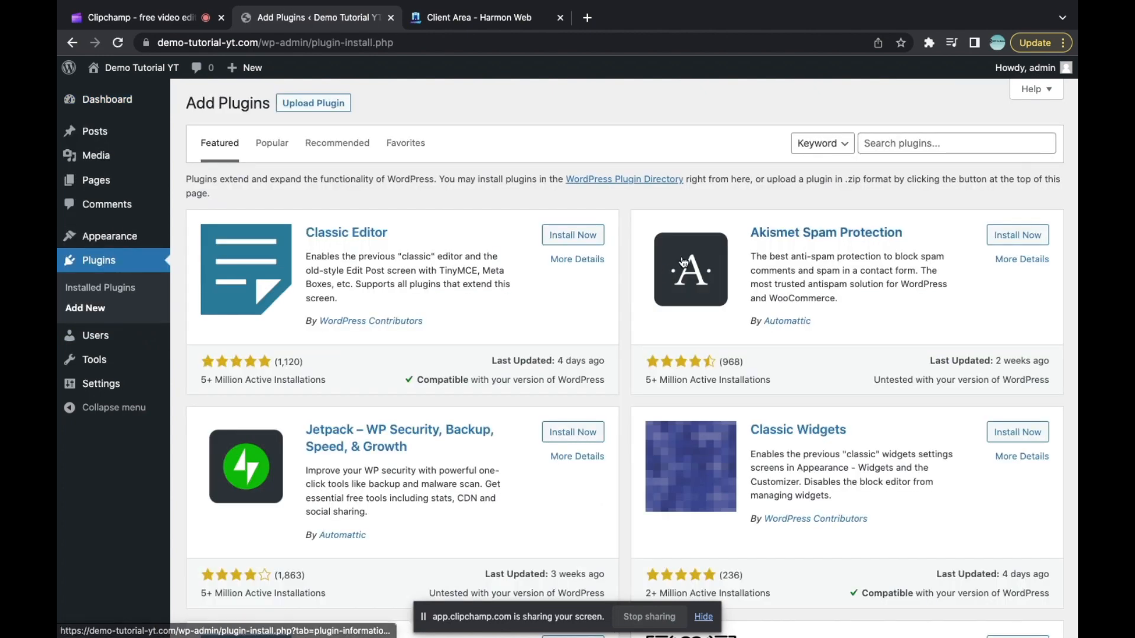
pyautogui.click(892, 138)
pyautogui.write('rea')
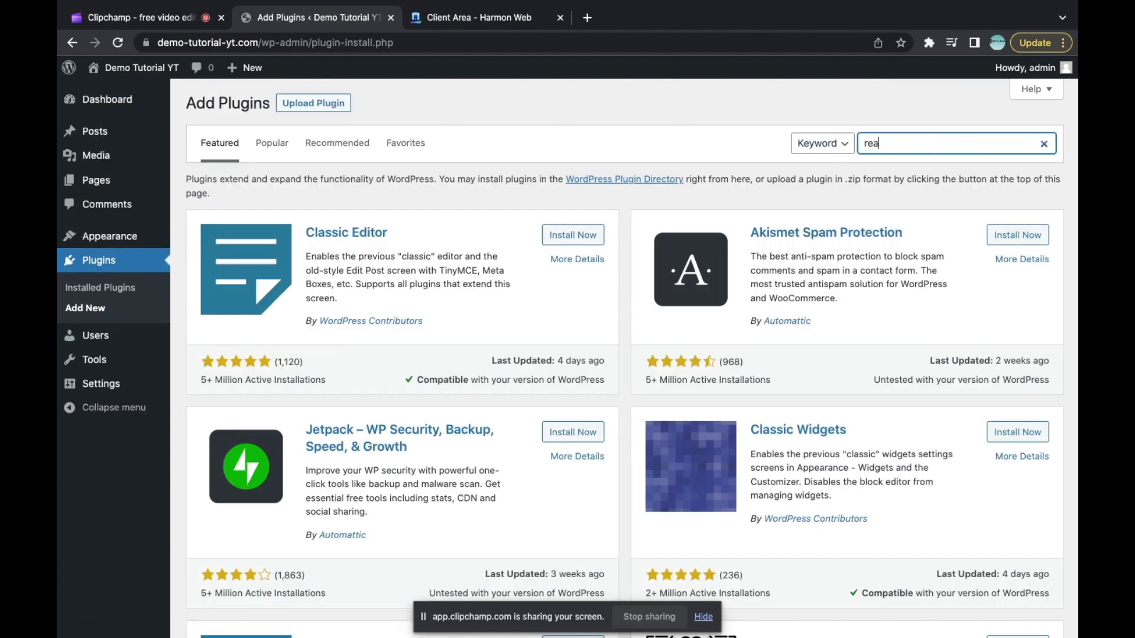
pyautogui.write('lly somple')
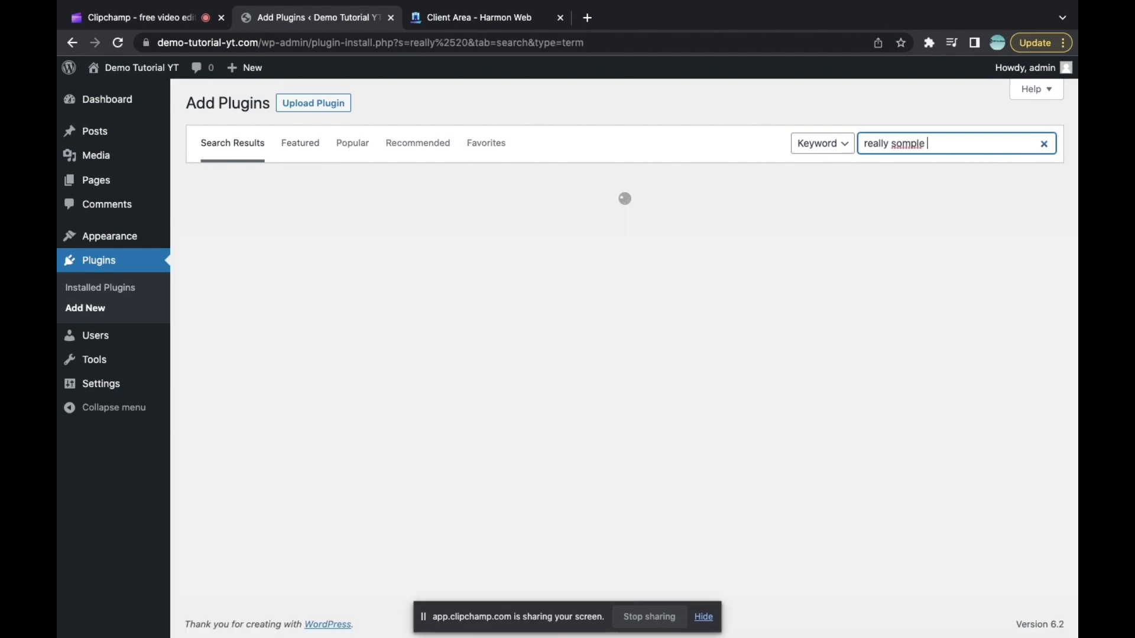
pyautogui.press('BackSpace')
pyautogui.press('BackSpace')
pyautogui.press('BackSpace')
pyautogui.press('BackSpace')
pyautogui.press('BackSpace')
pyautogui.press('BackSpace')
pyautogui.write('im')
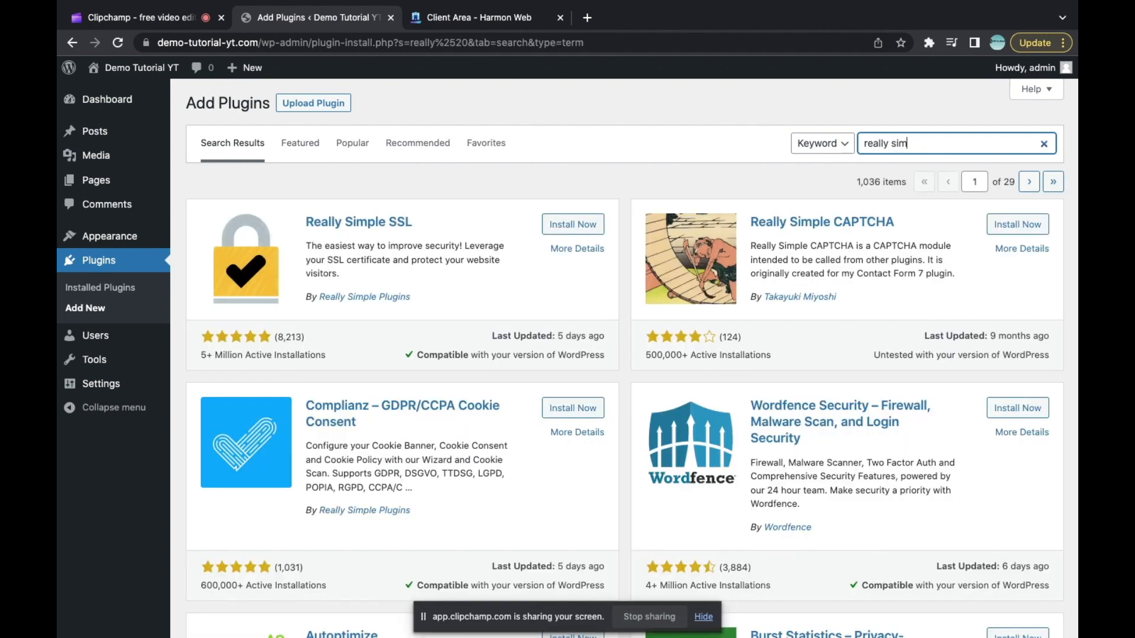
pyautogui.write('ple ssl')
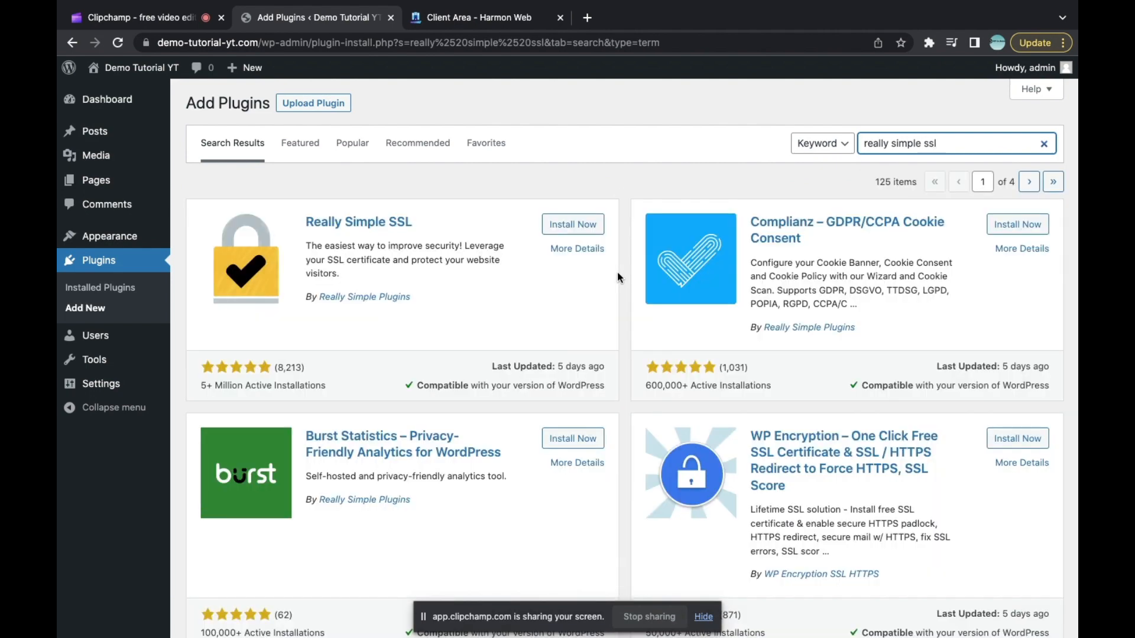
pyautogui.click(580, 225)
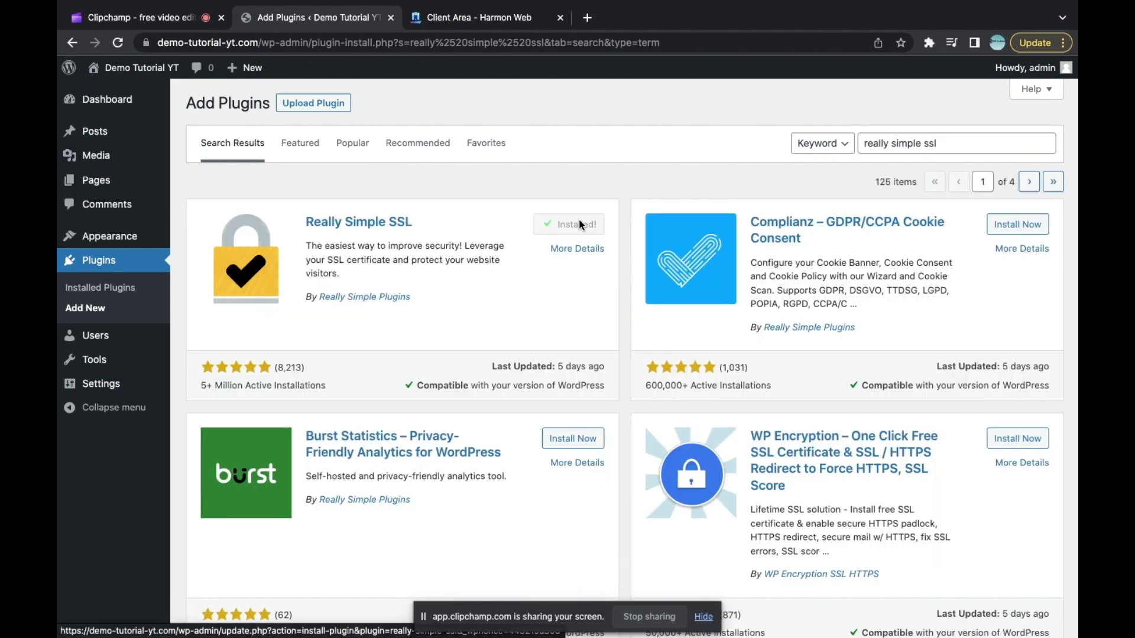
pyautogui.click(587, 229)
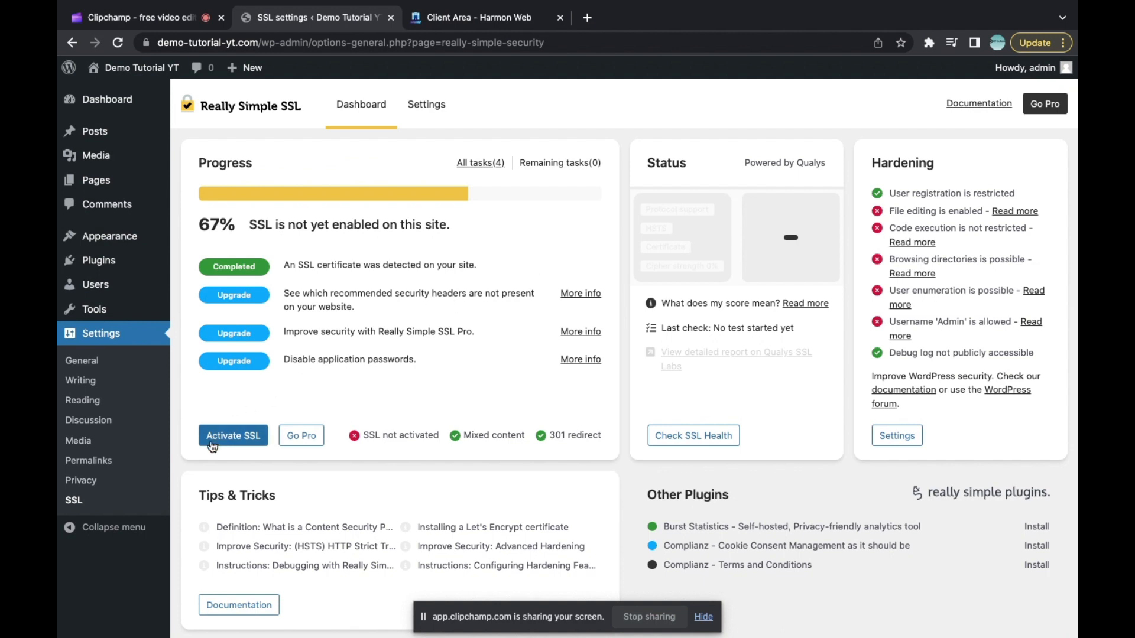
# Step: Activate SSL for the site with Really Simple SSL and close the plugin's new-features dialog
pyautogui.click(231, 437)
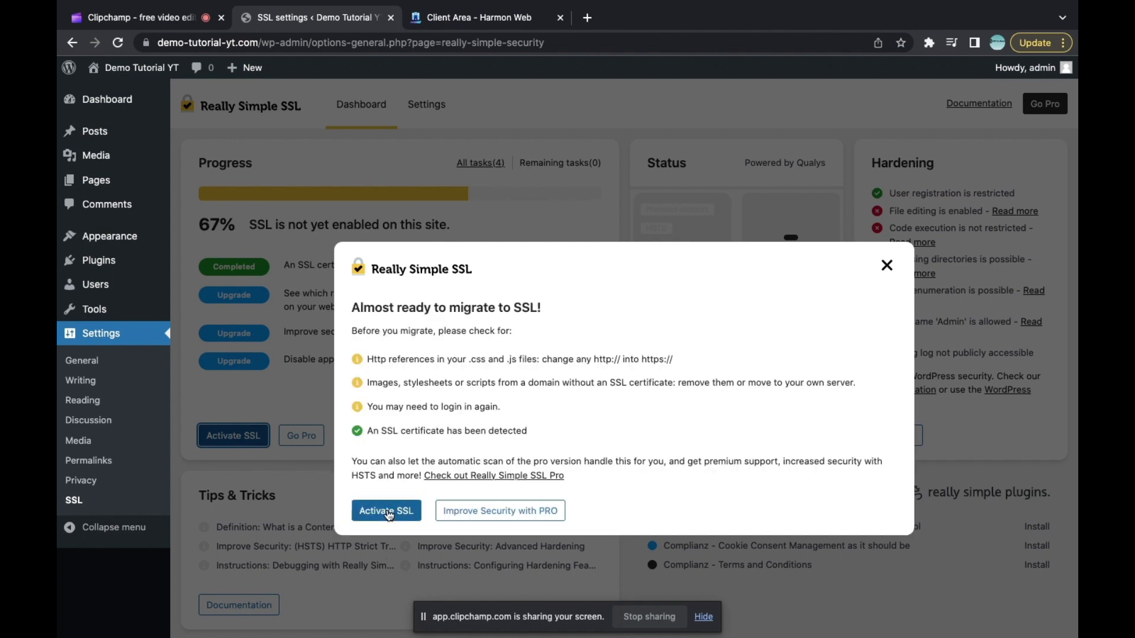
pyautogui.click(387, 509)
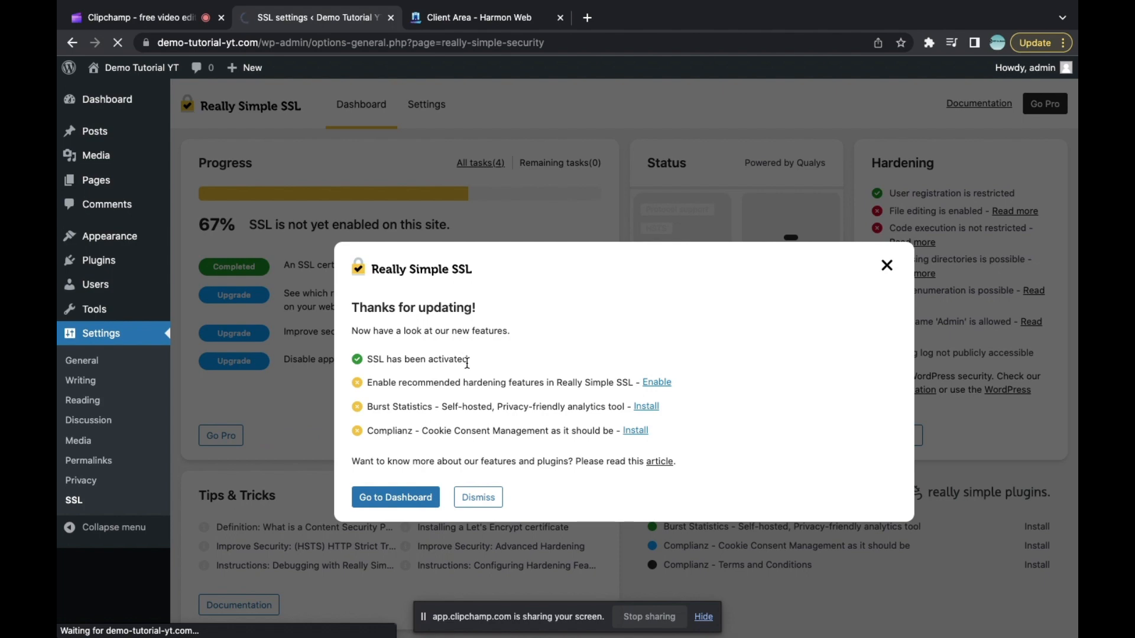
pyautogui.click(478, 497)
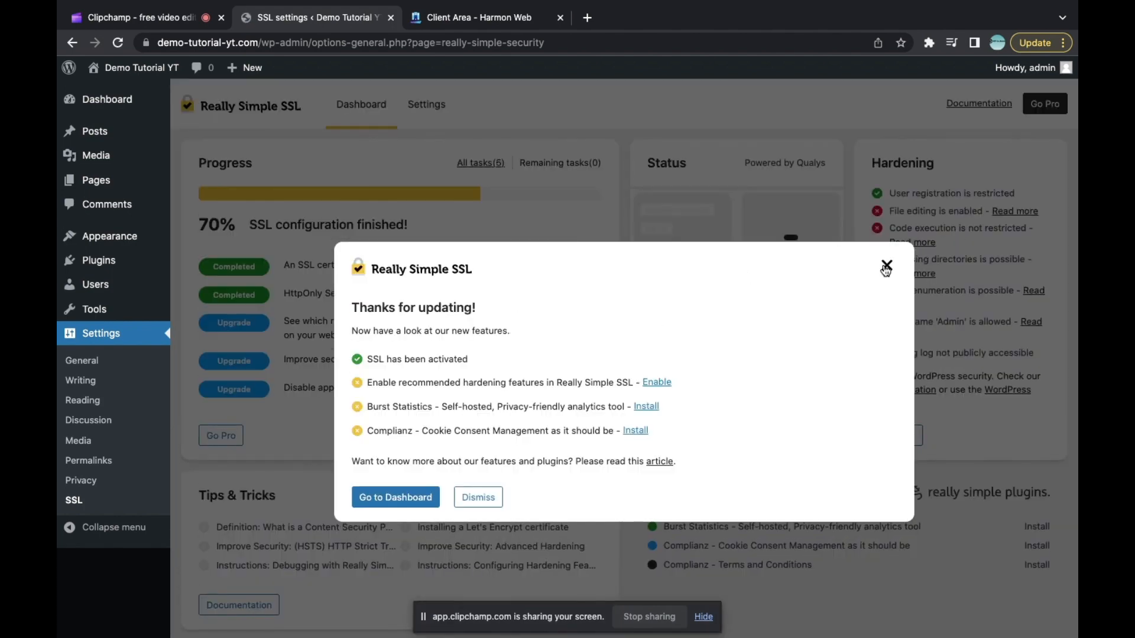
pyautogui.click(885, 265)
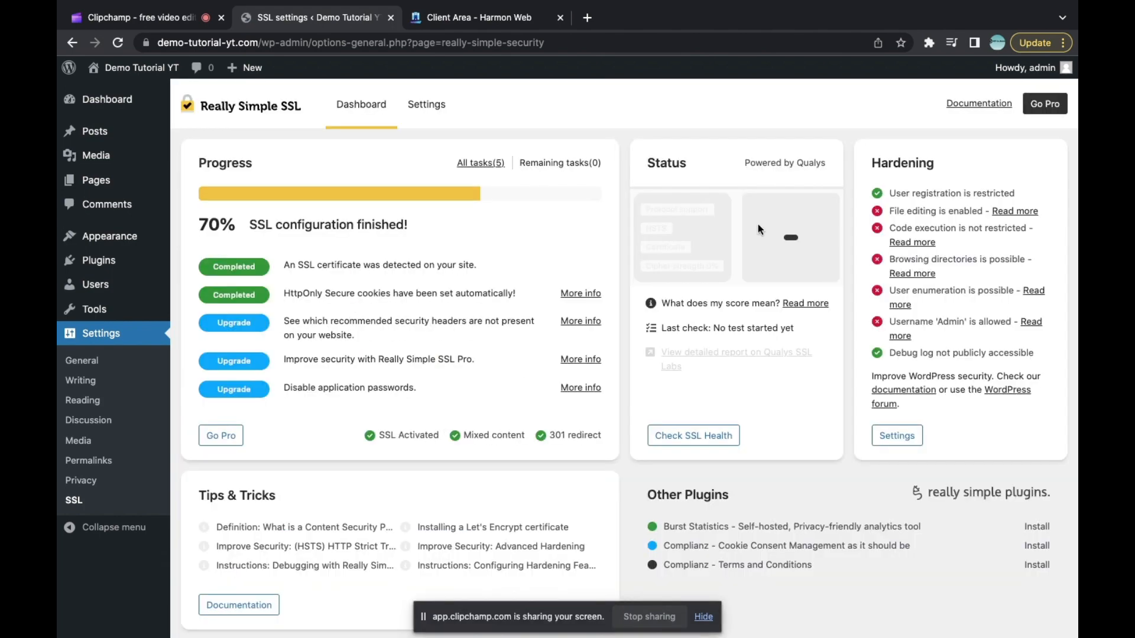
pyautogui.click(160, 43)
pyautogui.click(160, 43)
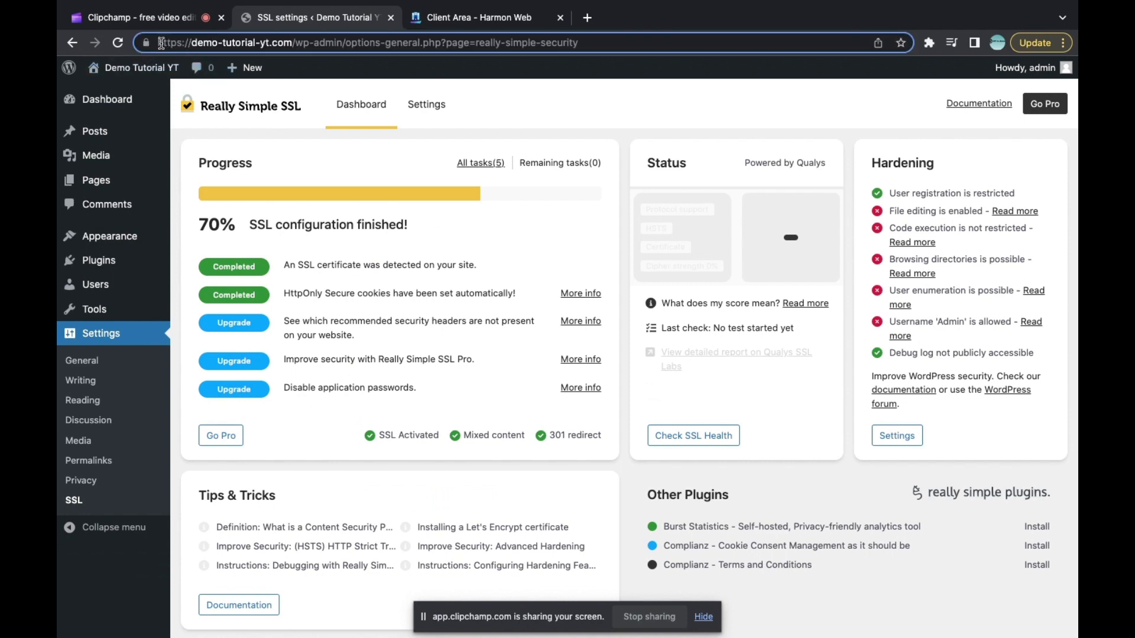
pyautogui.moveTo(161, 43); pyautogui.dragTo(291, 46)
pyautogui.hotkey('ctrl', 'c')
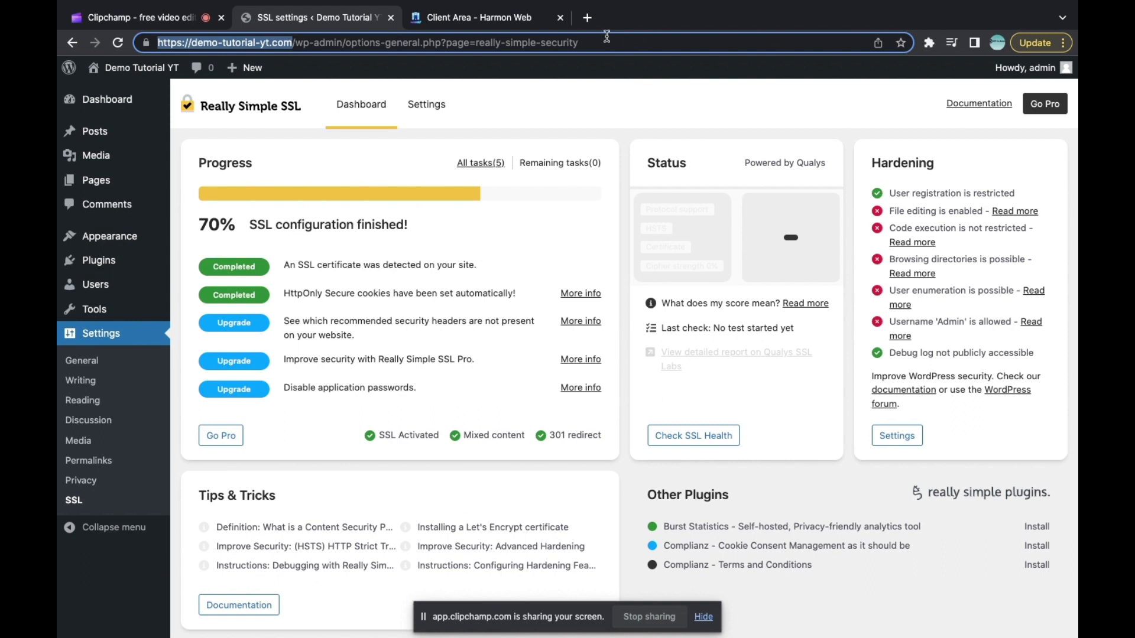
pyautogui.click(589, 20)
pyautogui.hotkey('ctrl', 'v')
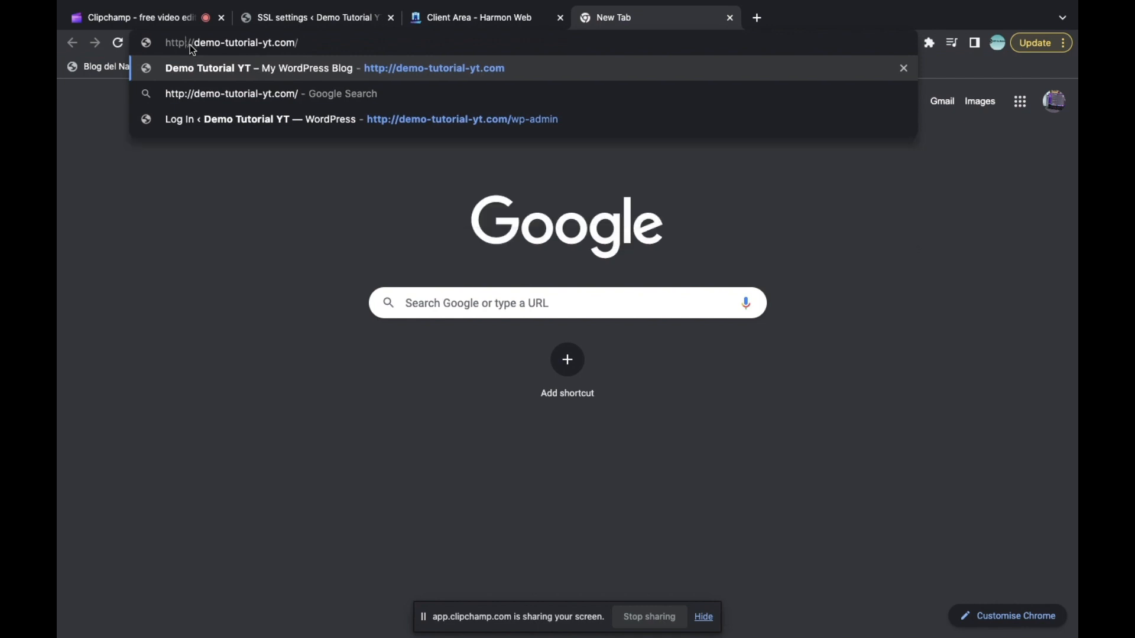
pyautogui.press('Return')
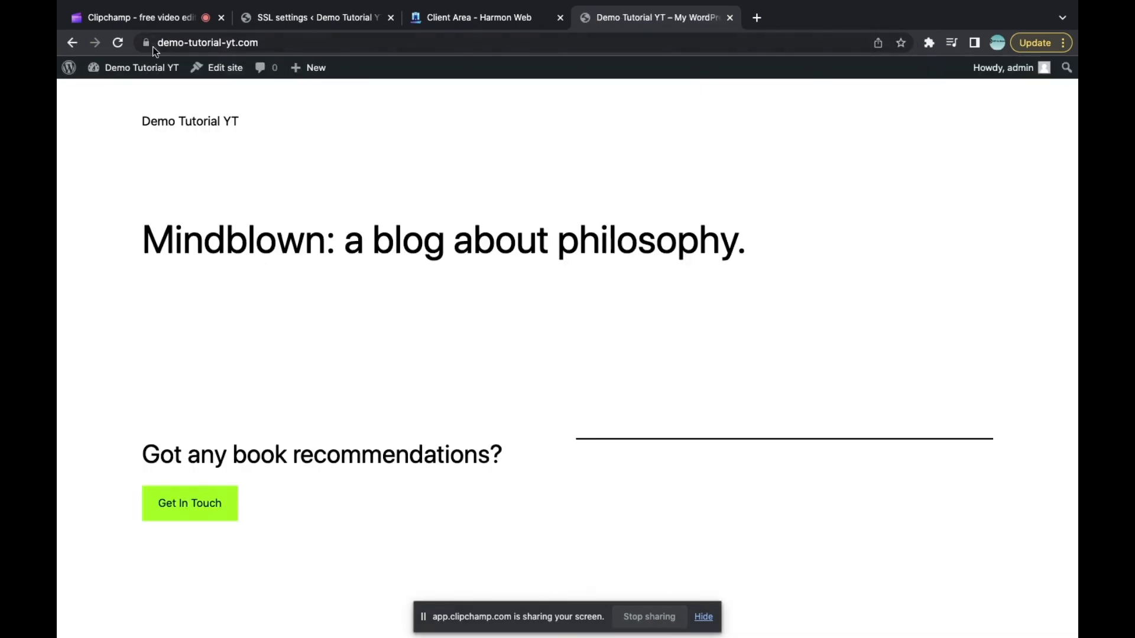
pyautogui.click(150, 45)
pyautogui.click(414, 123)
pyautogui.click(729, 17)
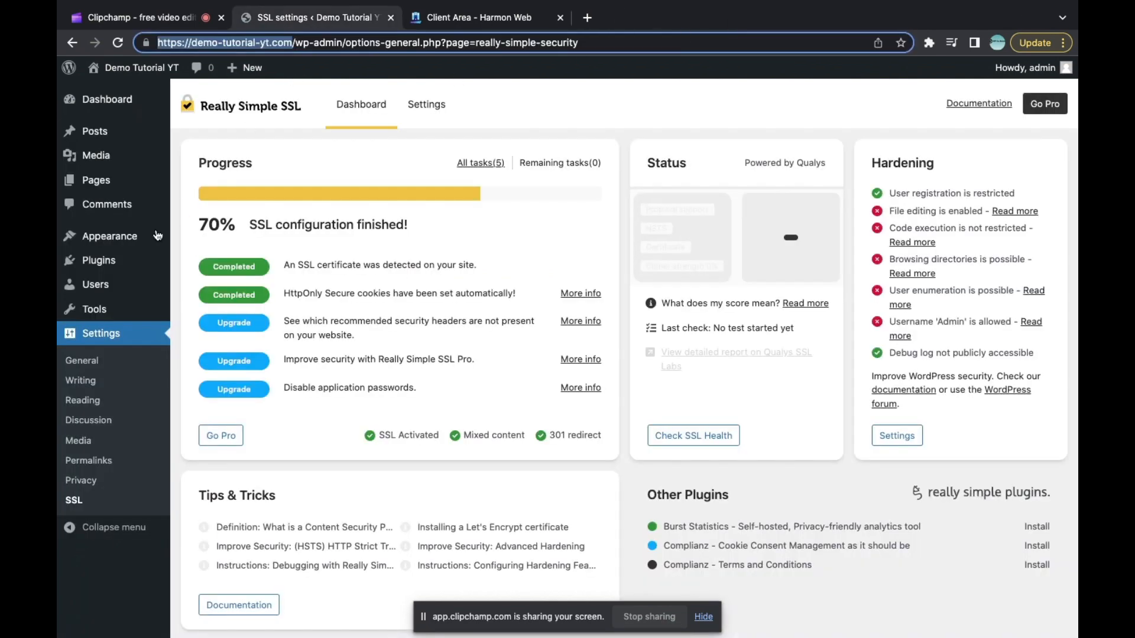
# Step: Deactivate the Really Simple SSL plugin with the site reverted to http, and delete the plugin
pyautogui.moveTo(101, 260)
pyautogui.click(225, 262)
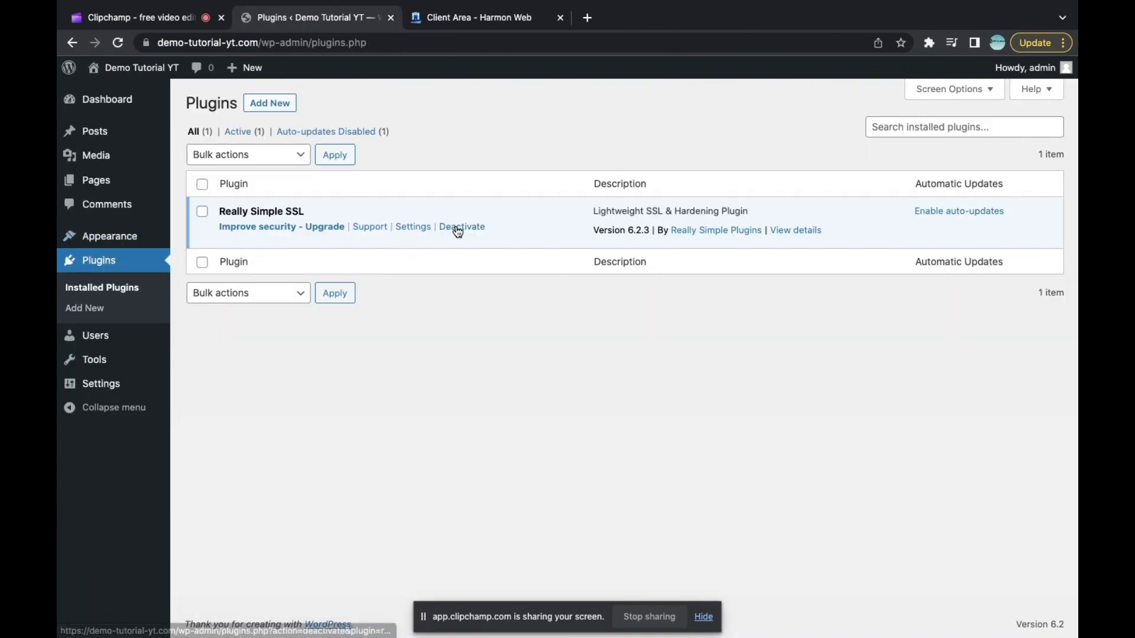
pyautogui.click(456, 229)
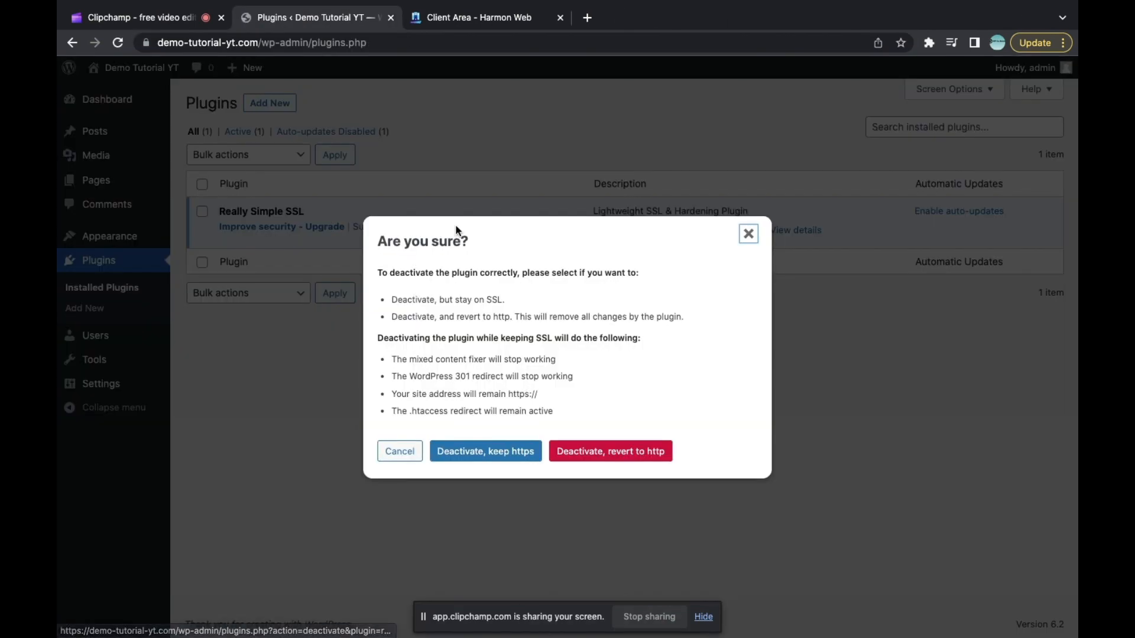
pyautogui.click(606, 456)
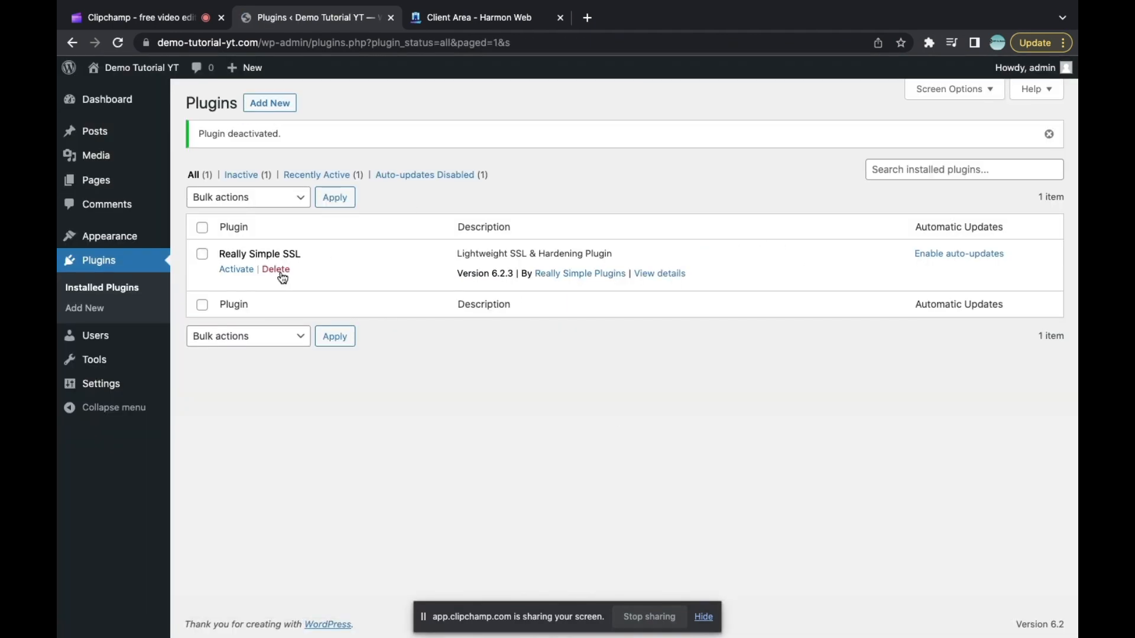
pyautogui.click(275, 269)
pyautogui.click(685, 135)
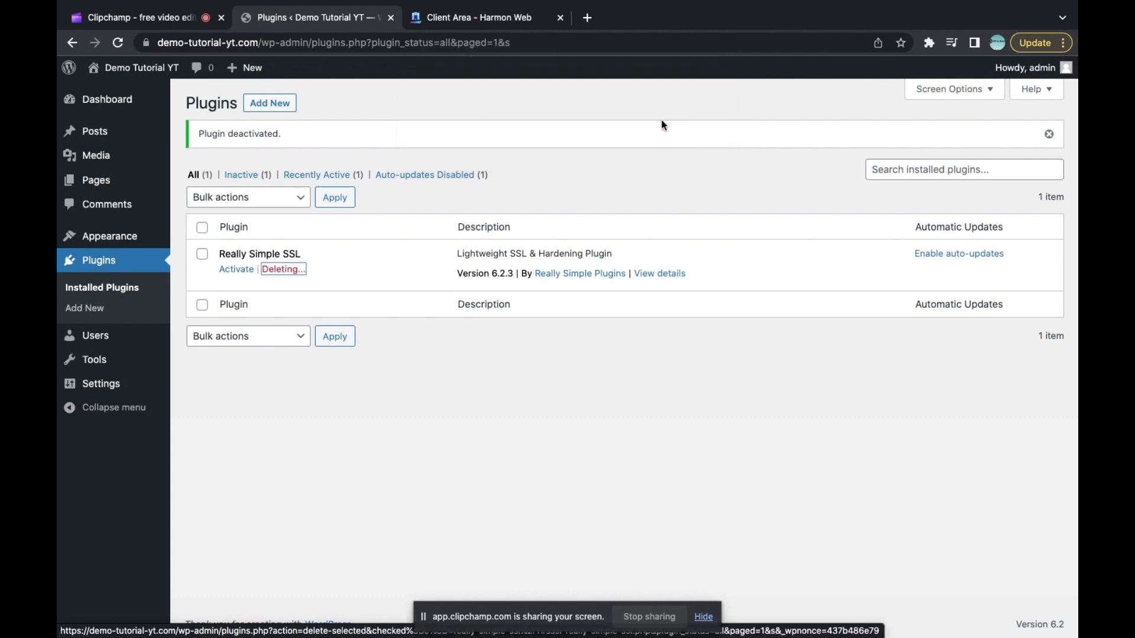
# Step: Switch to the Harmon Web client area and log in to cPanel from the Starter Plan service for demo-tutorial-yt.com
pyautogui.click(459, 22)
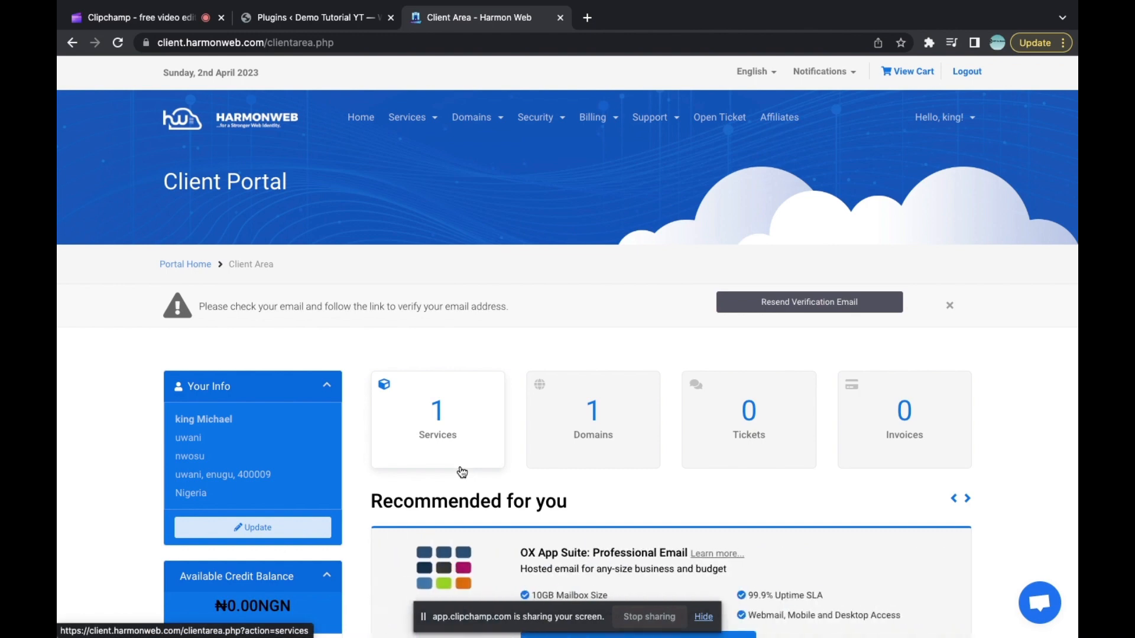
pyautogui.click(454, 442)
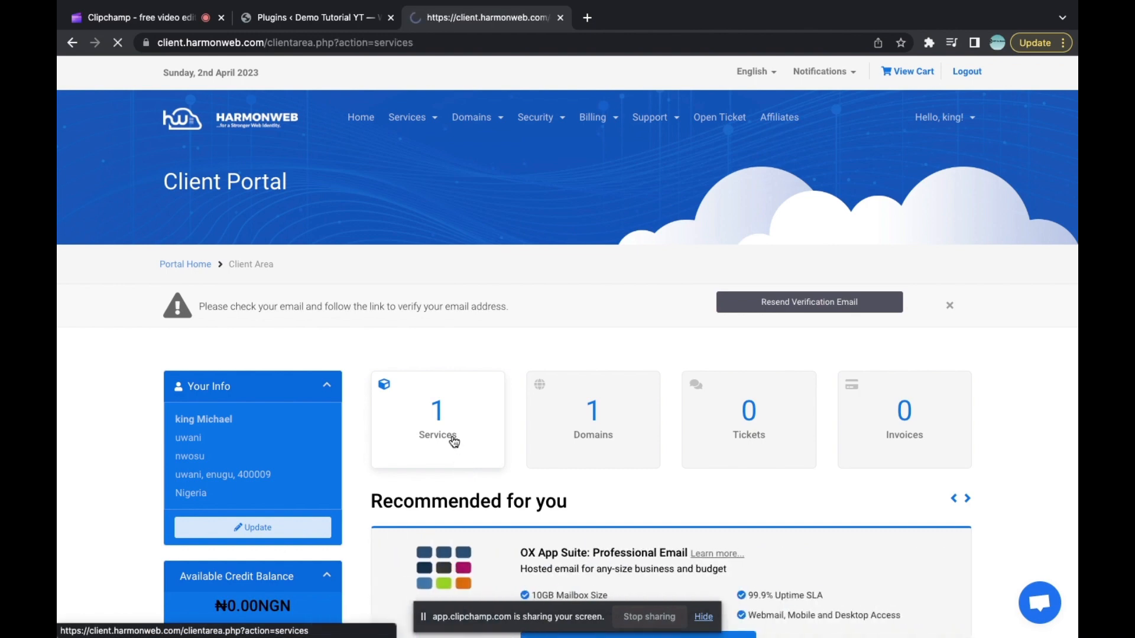
pyautogui.click(686, 456)
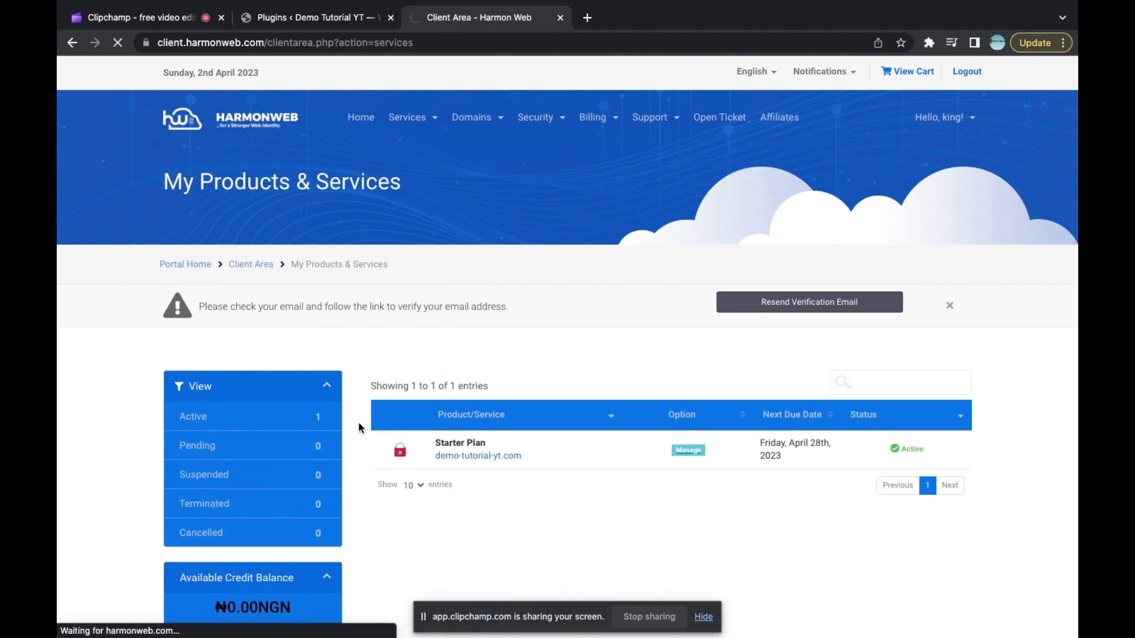
pyautogui.scroll(-8, 267, 471)
pyautogui.scroll(-10, 267, 471)
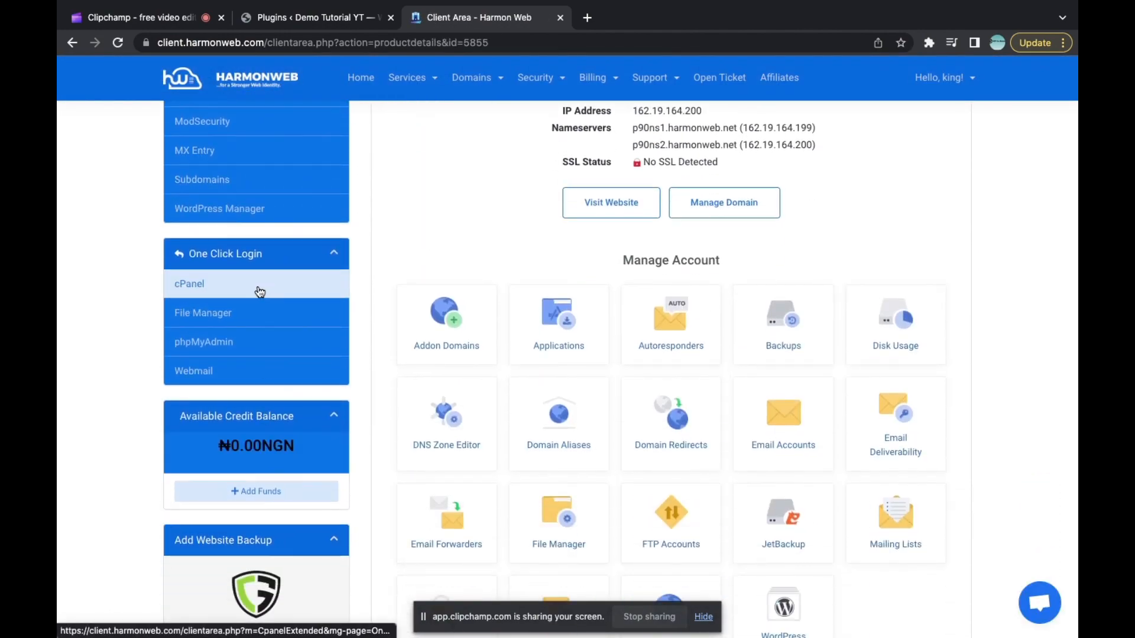
pyautogui.click(261, 289)
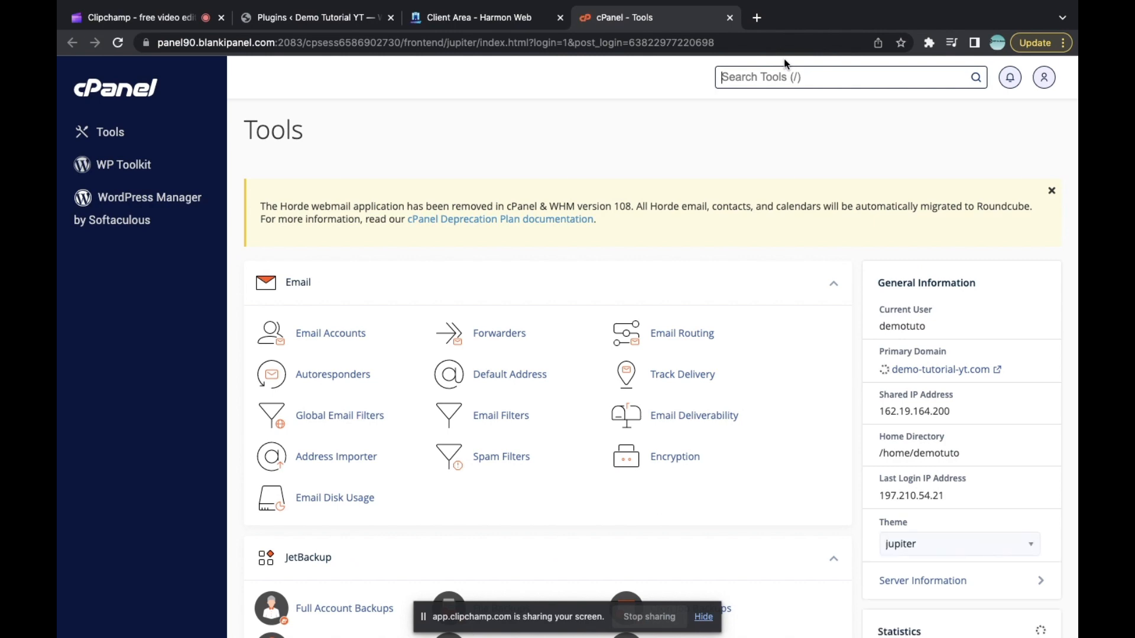
# Step: Open the SSL/TLS Status tool in cPanel and examine the certificate status of every domain
pyautogui.write('ssl')
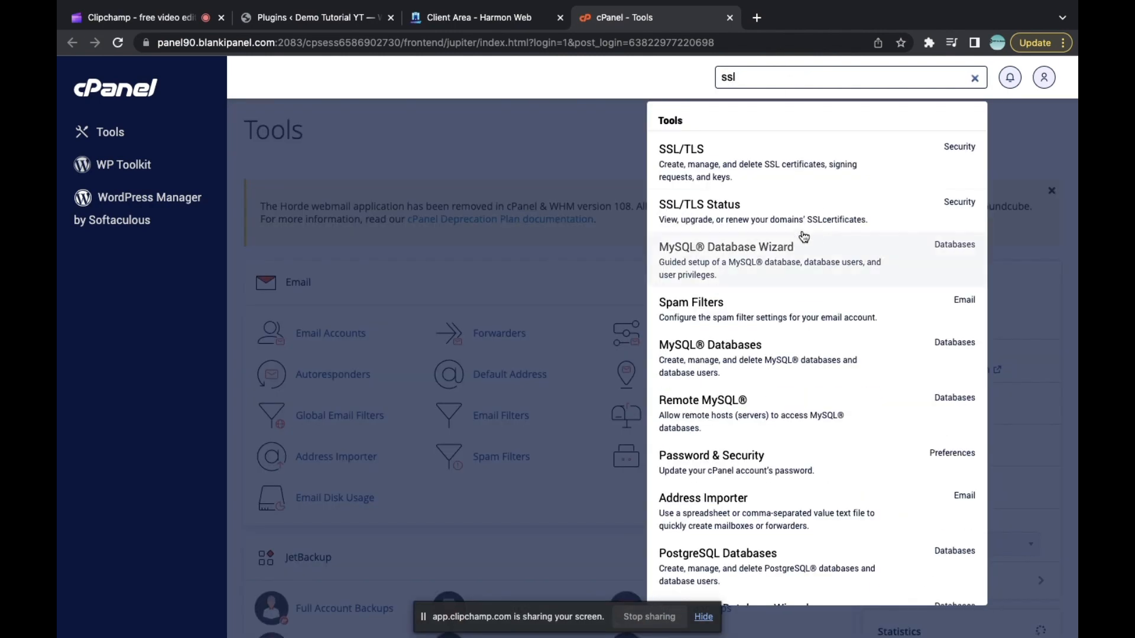
pyautogui.click(798, 230)
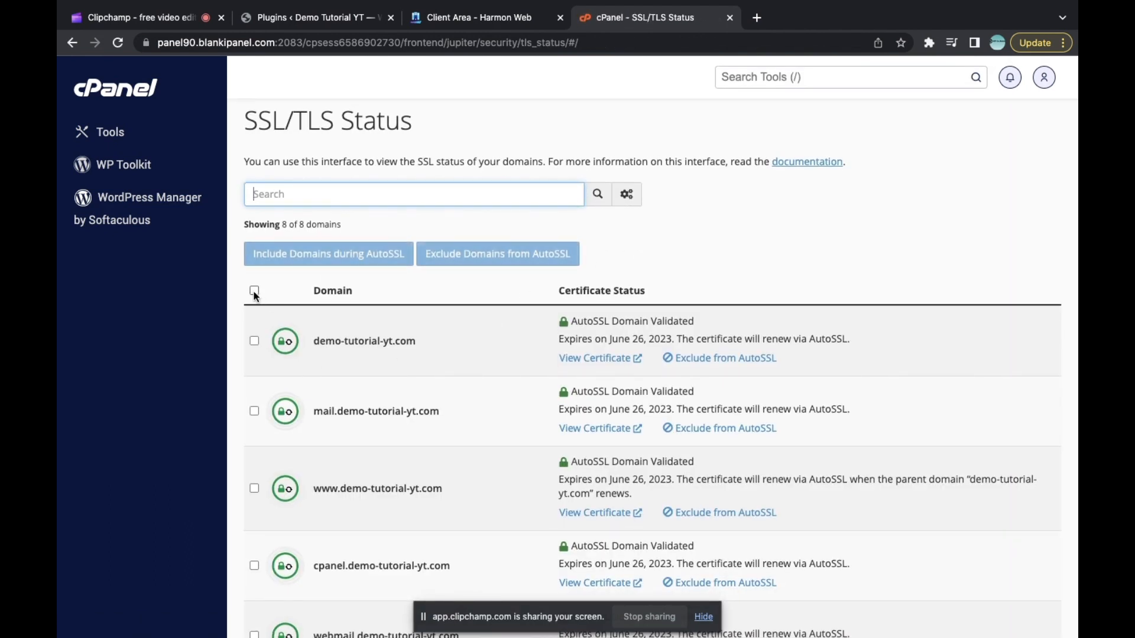
pyautogui.click(254, 290)
pyautogui.click(254, 290)
pyautogui.click(254, 291)
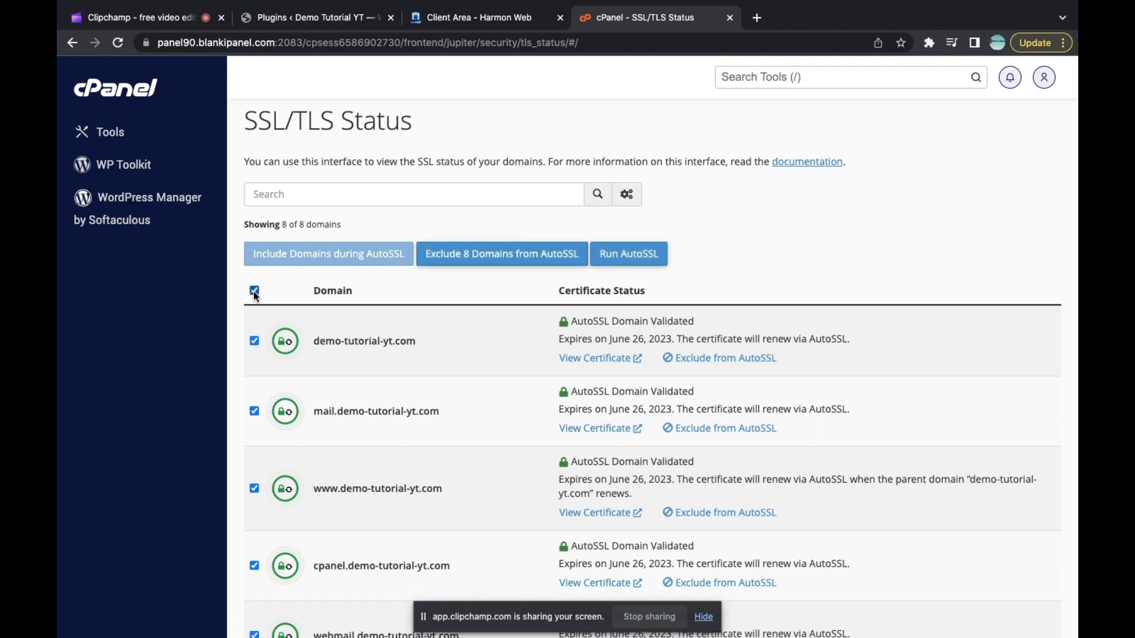
pyautogui.click(254, 290)
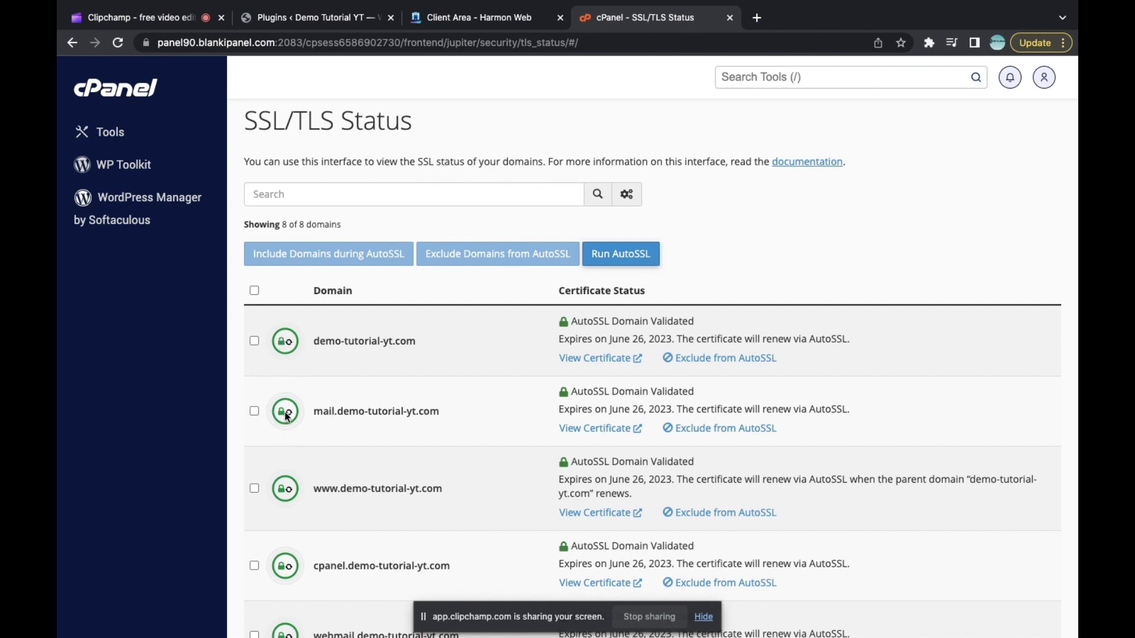
pyautogui.scroll(-6, 284, 490)
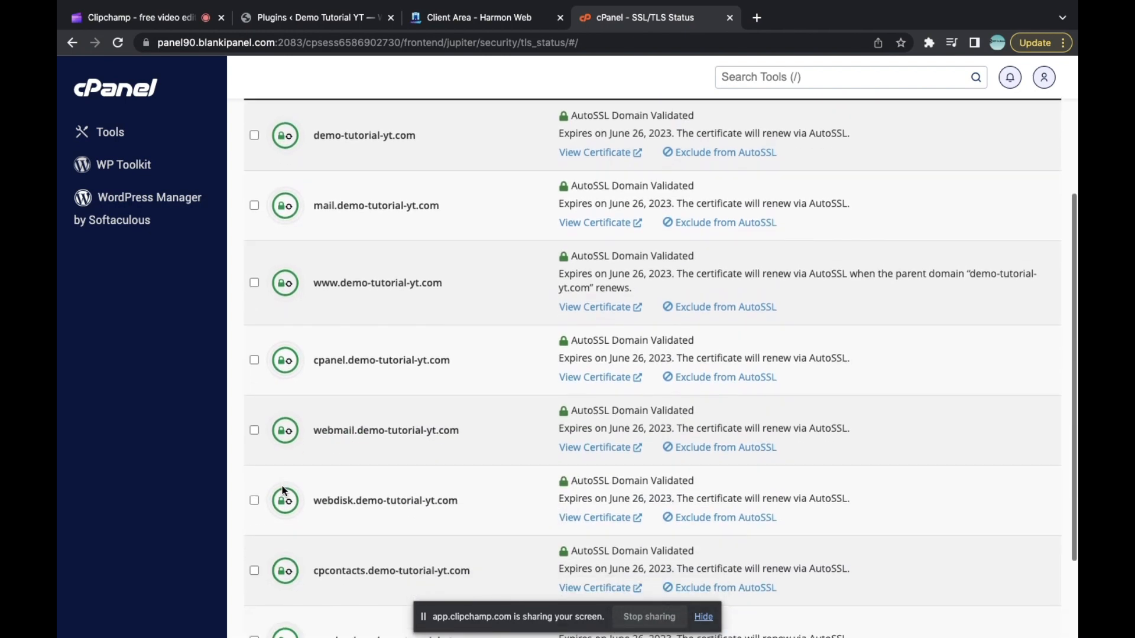
pyautogui.scroll(6, 283, 491)
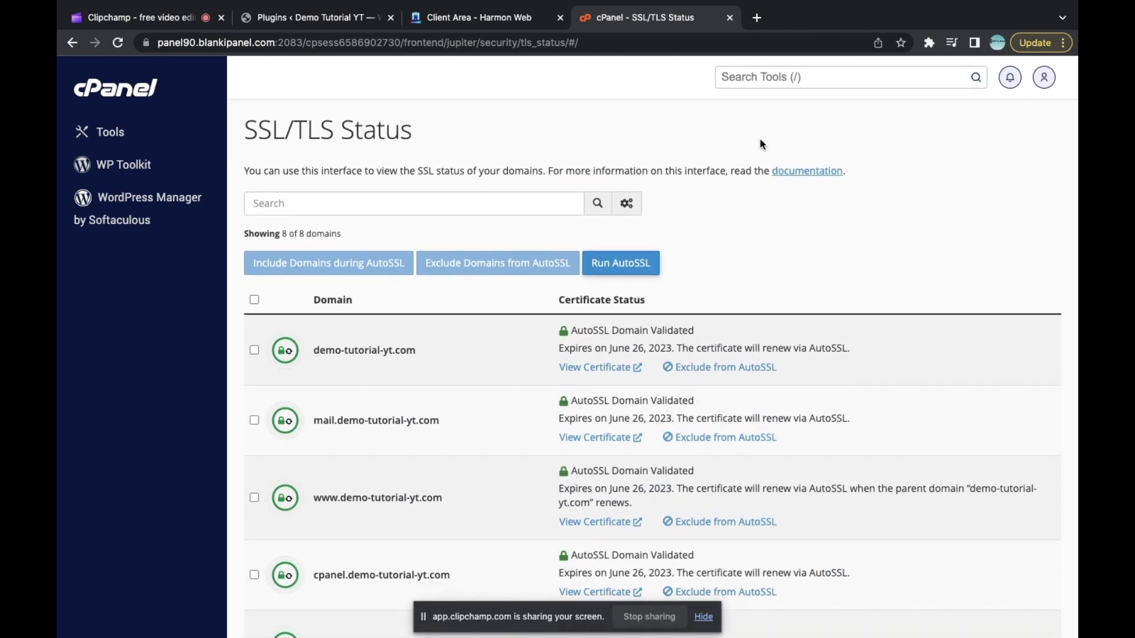
# Step: Open the cPanel File Manager and go to the public_html folder
pyautogui.click(751, 81)
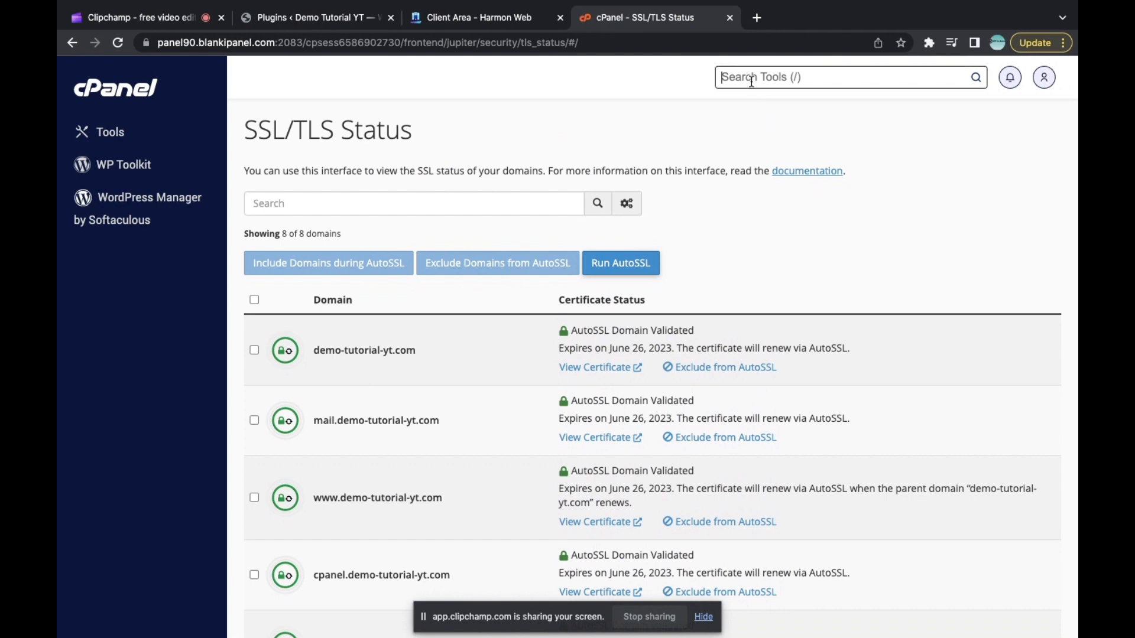
pyautogui.write('file')
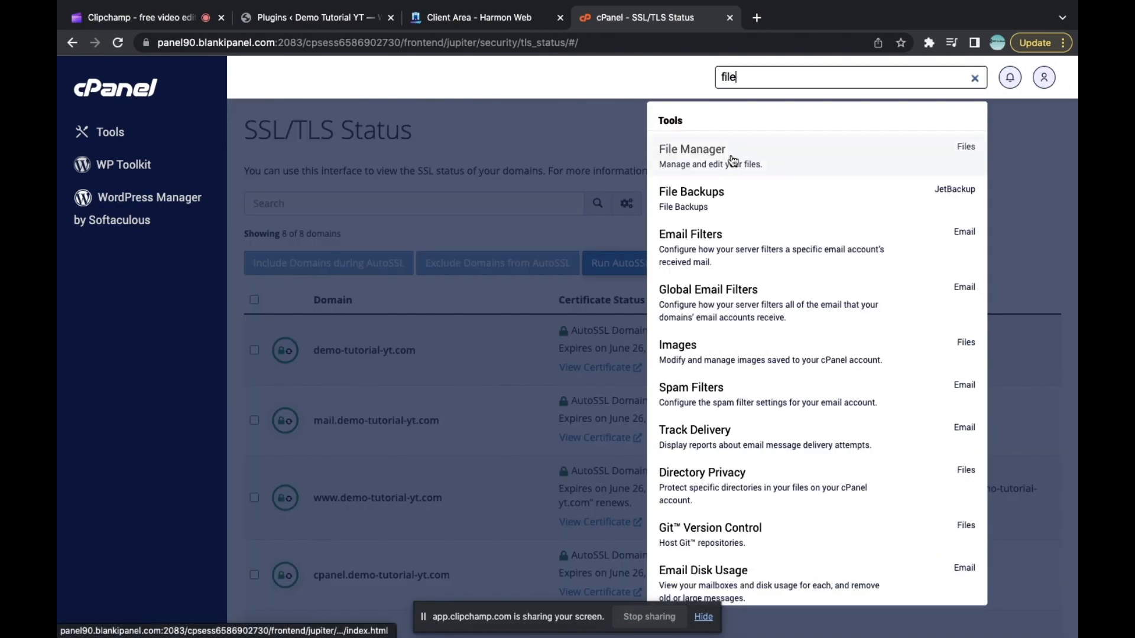
pyautogui.click(730, 155)
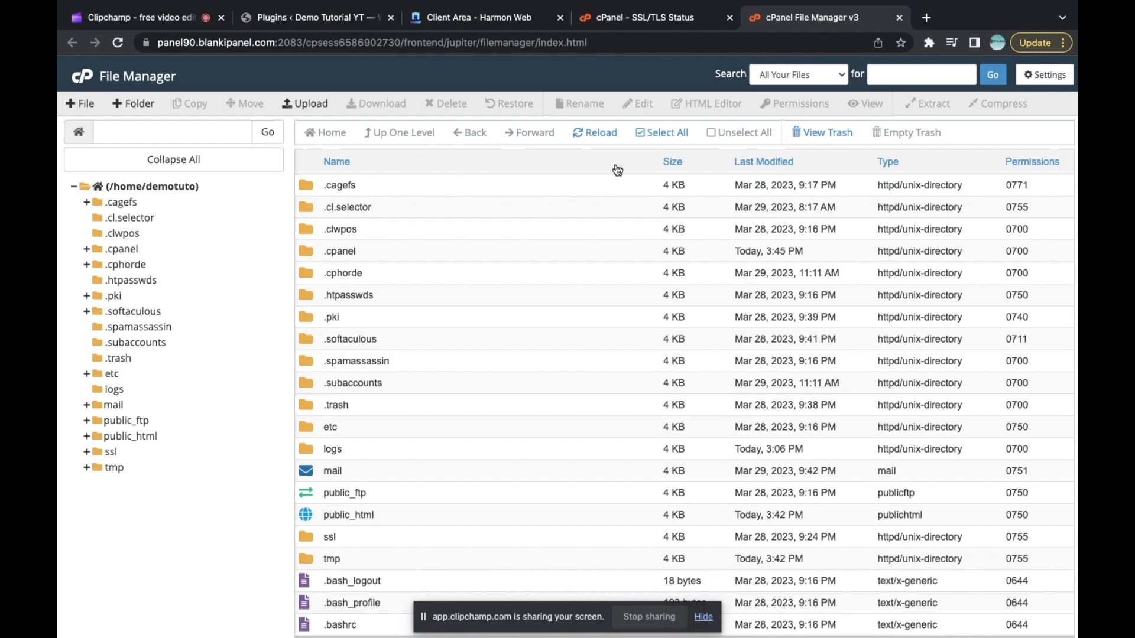
pyautogui.click(130, 435)
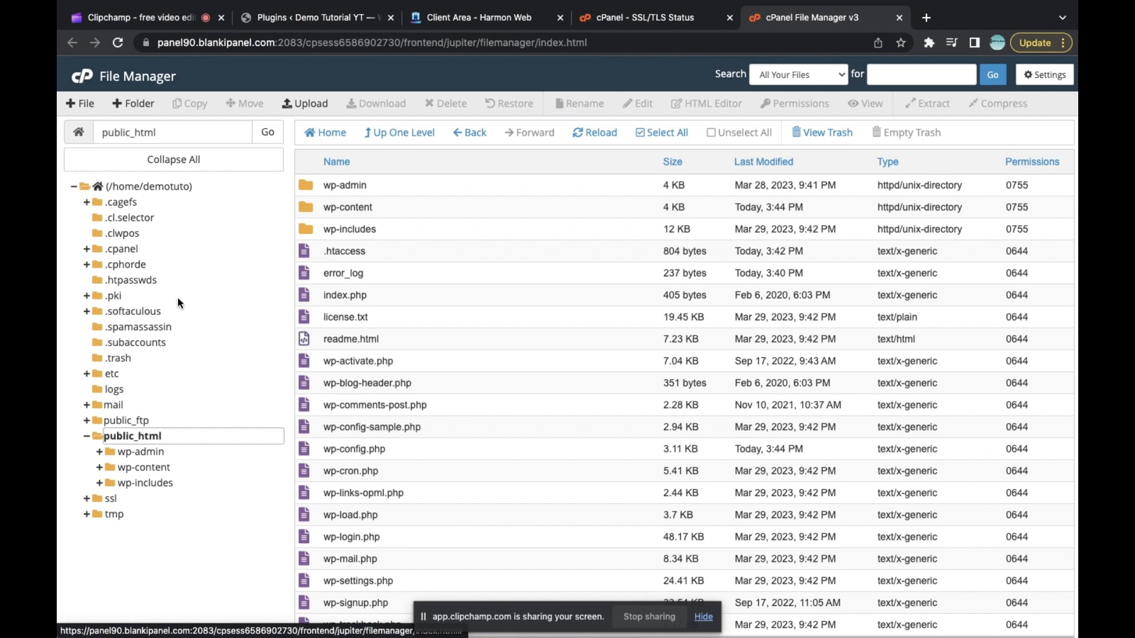
# Step: Open the .htaccess file from public_html in the editor and review its BEGIN WordPress to END WordPress block
pyautogui.rightClick(442, 246)
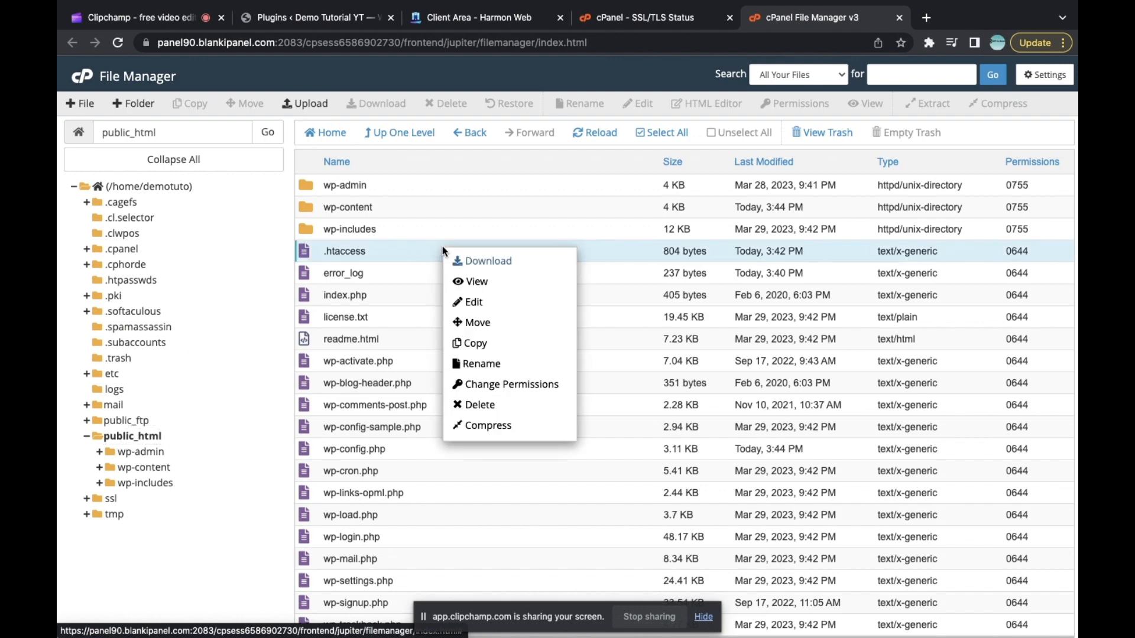
pyautogui.click(507, 299)
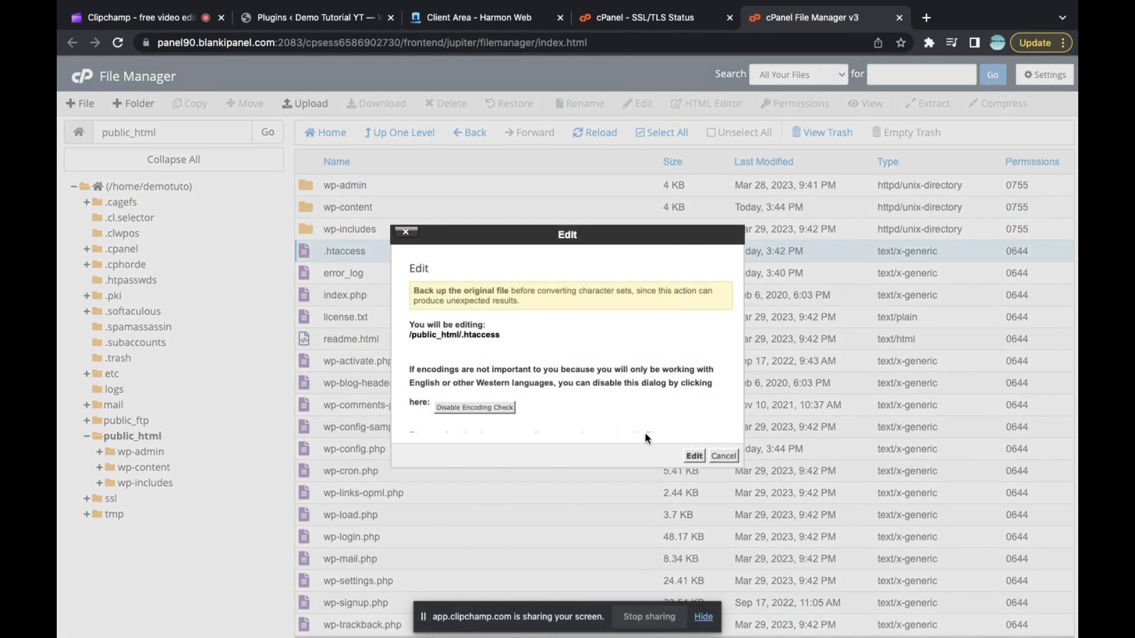
pyautogui.click(694, 456)
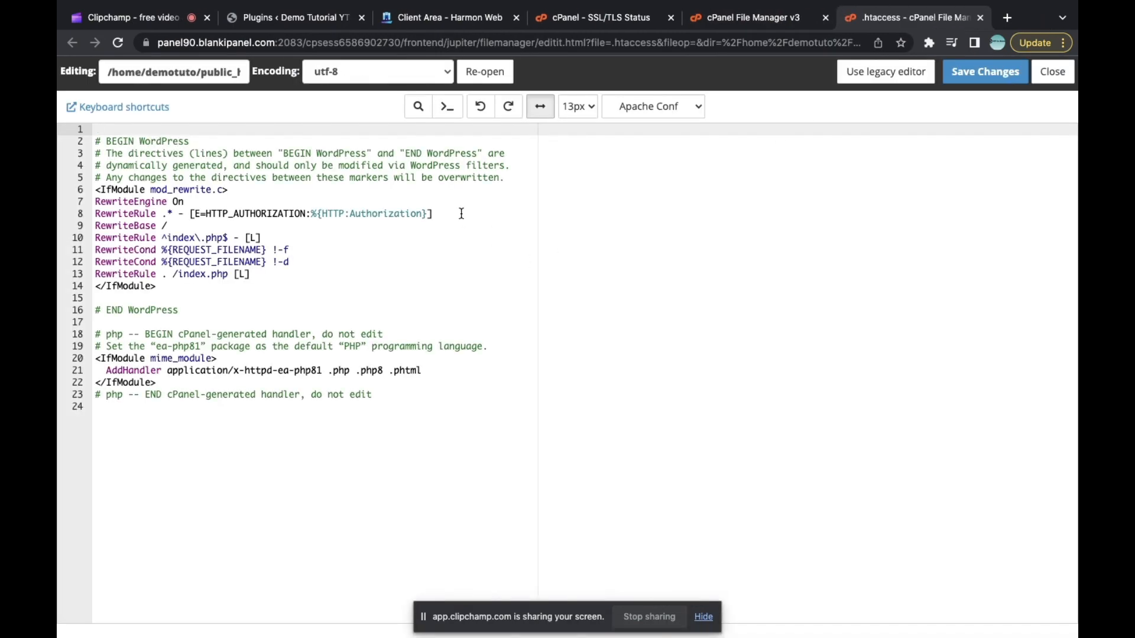
pyautogui.moveTo(95, 140); pyautogui.dragTo(406, 305)
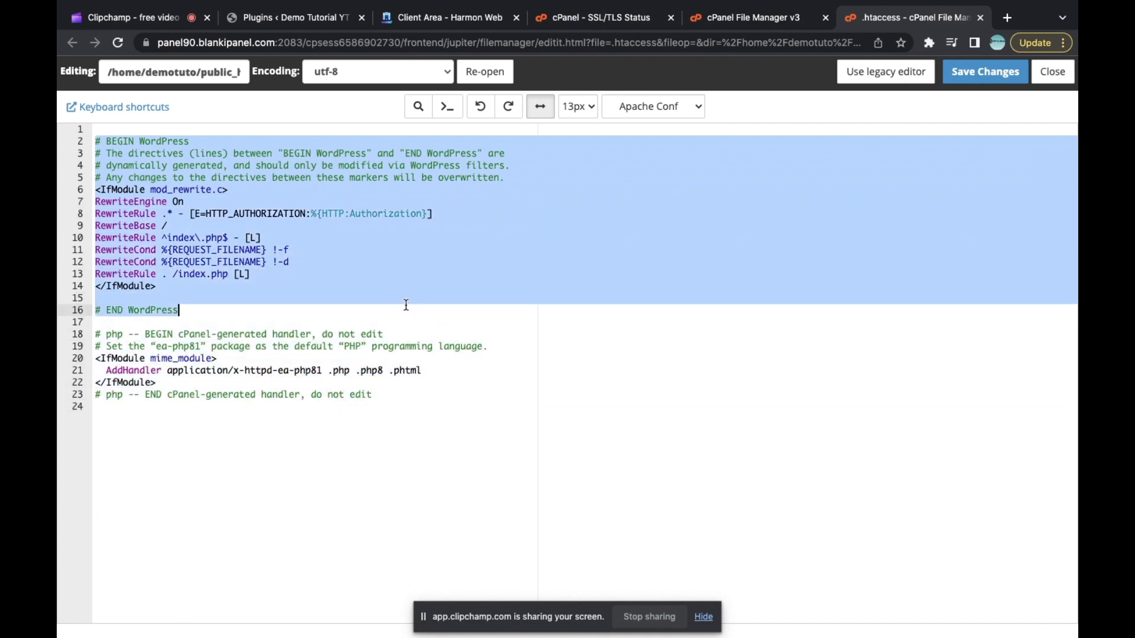
pyautogui.click(406, 305)
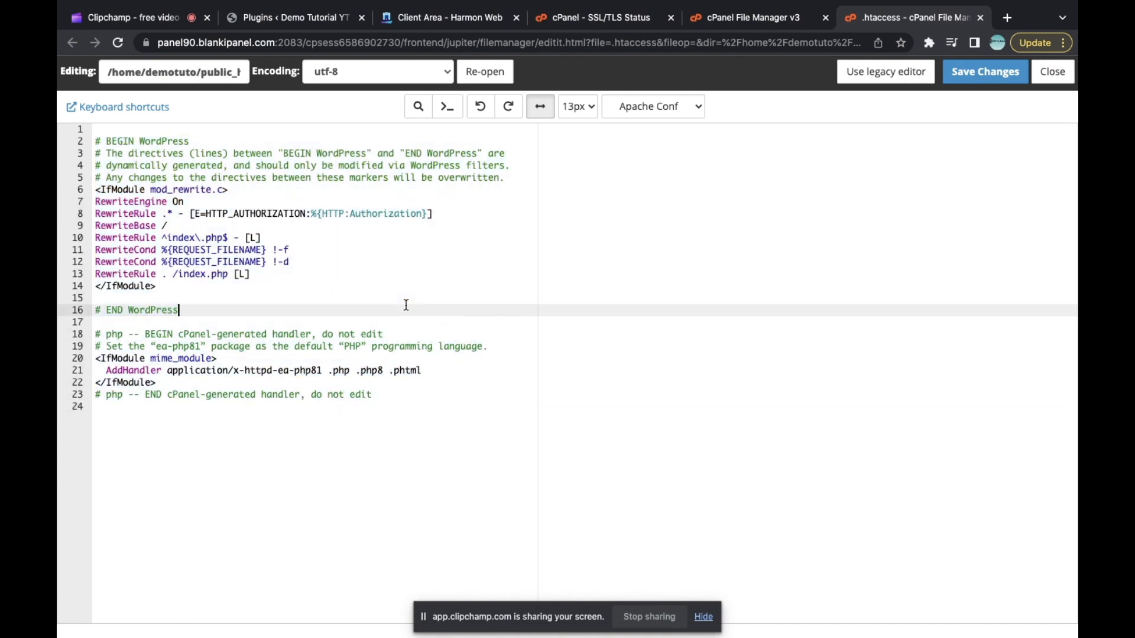
pyautogui.click(431, 394)
pyautogui.press('Return')
pyautogui.press('Return')
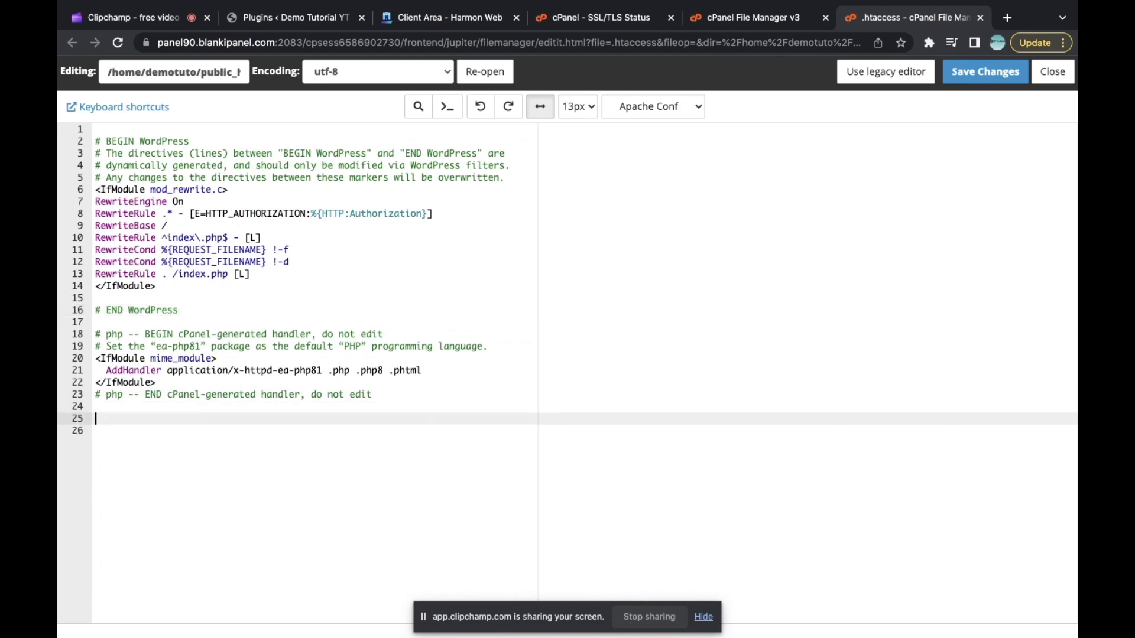
pyautogui.write('<IfModule mod_rewrite.c> RewriteEngine On RewriteCond %{HTTPS} off RewriteRule ^(.*)$ https://%{HTTP_HOST}%{REQUEST_URI} [L,R=301] </IfModule>')
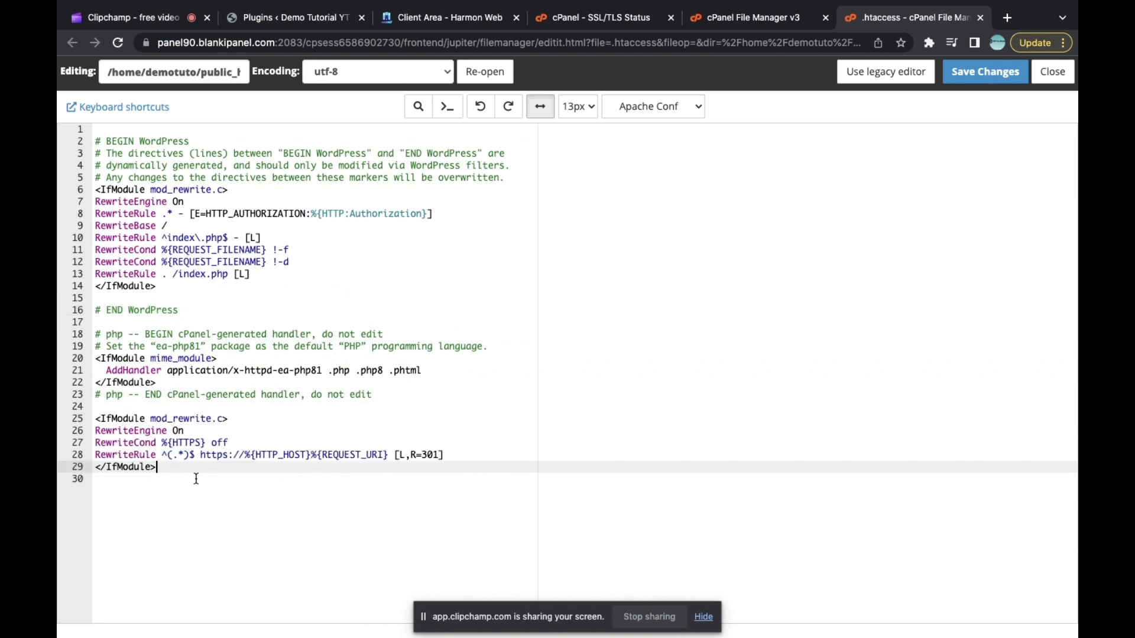
# Step: Review the added HTTPS redirect block and save the changes to the .htaccess file
pyautogui.moveTo(94, 420); pyautogui.dragTo(224, 469)
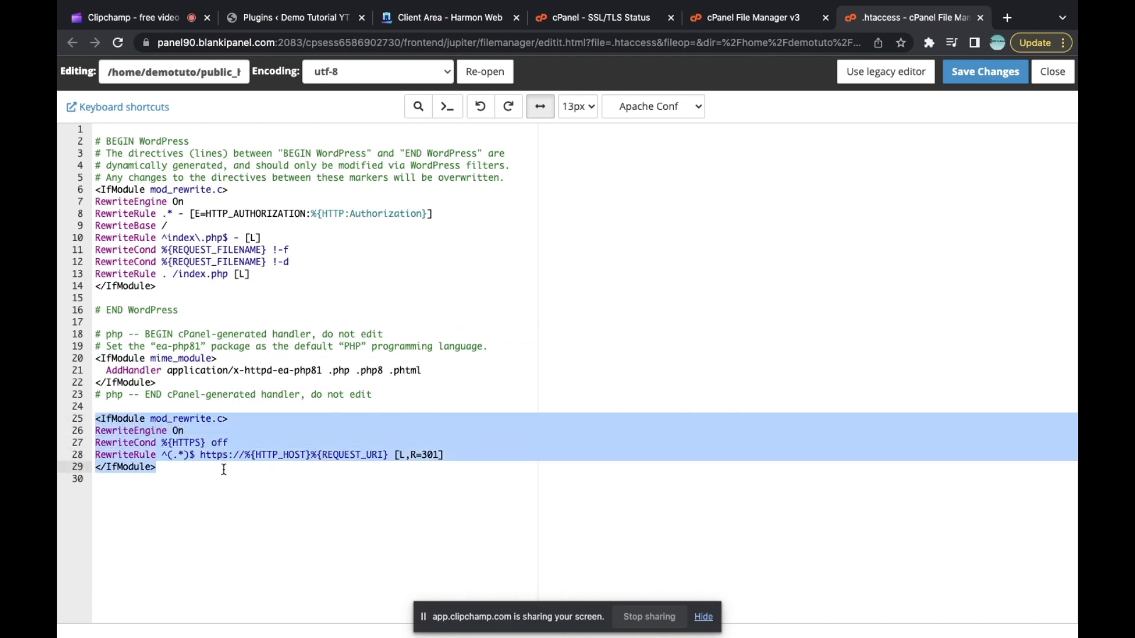
pyautogui.click(224, 469)
pyautogui.moveTo(96, 420); pyautogui.dragTo(188, 471)
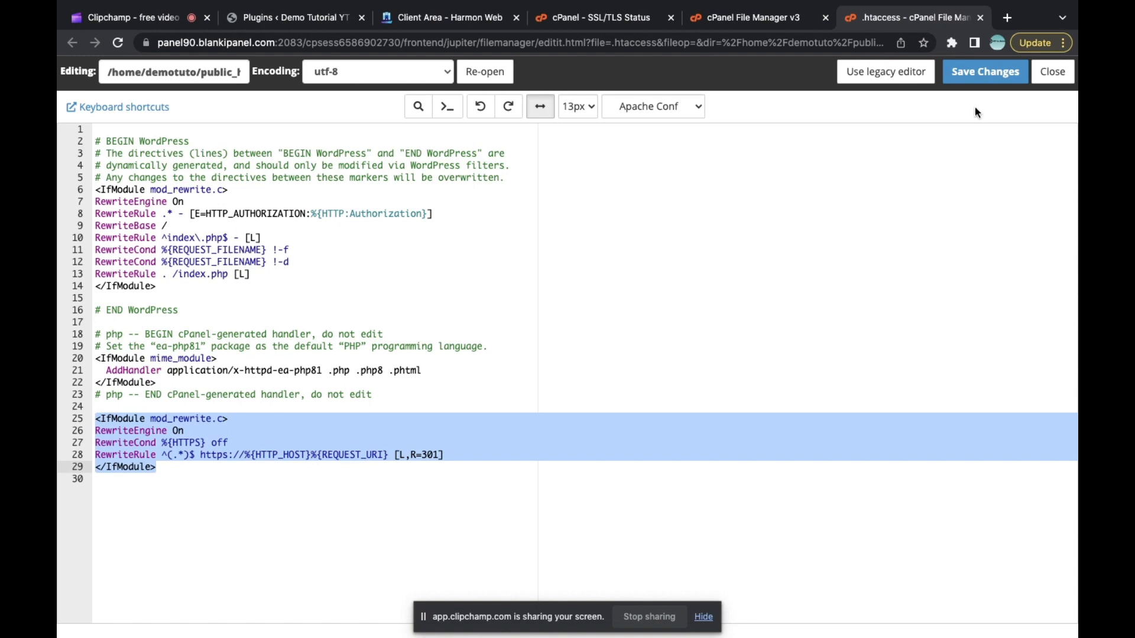
pyautogui.click(1006, 71)
pyautogui.click(702, 122)
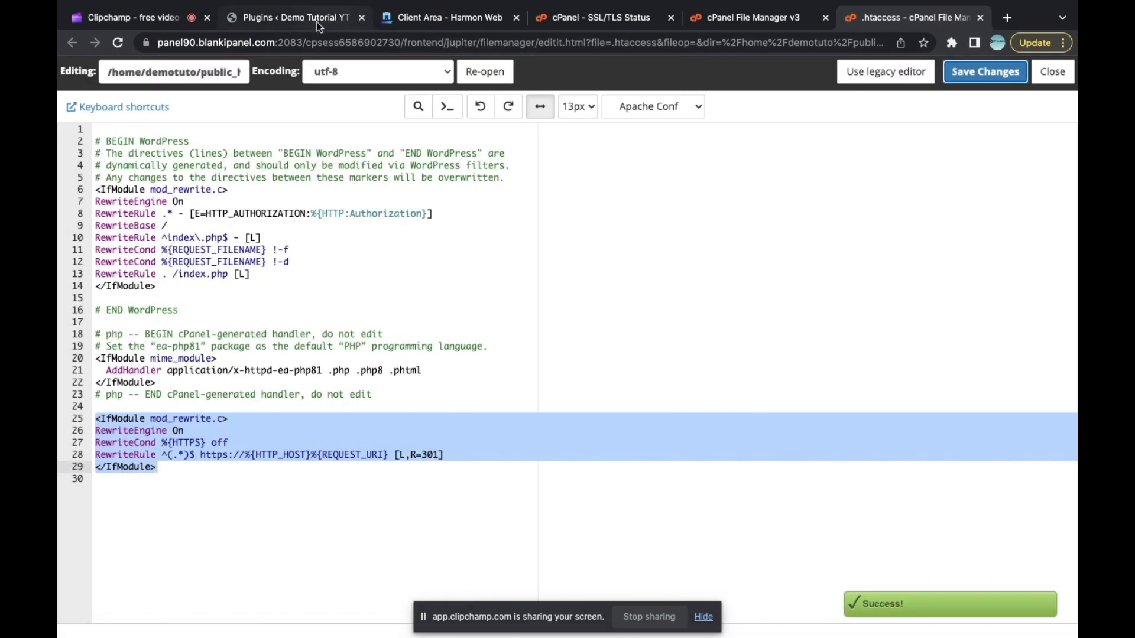
pyautogui.click(319, 22)
pyautogui.click(163, 50)
pyautogui.doubleClick(163, 49)
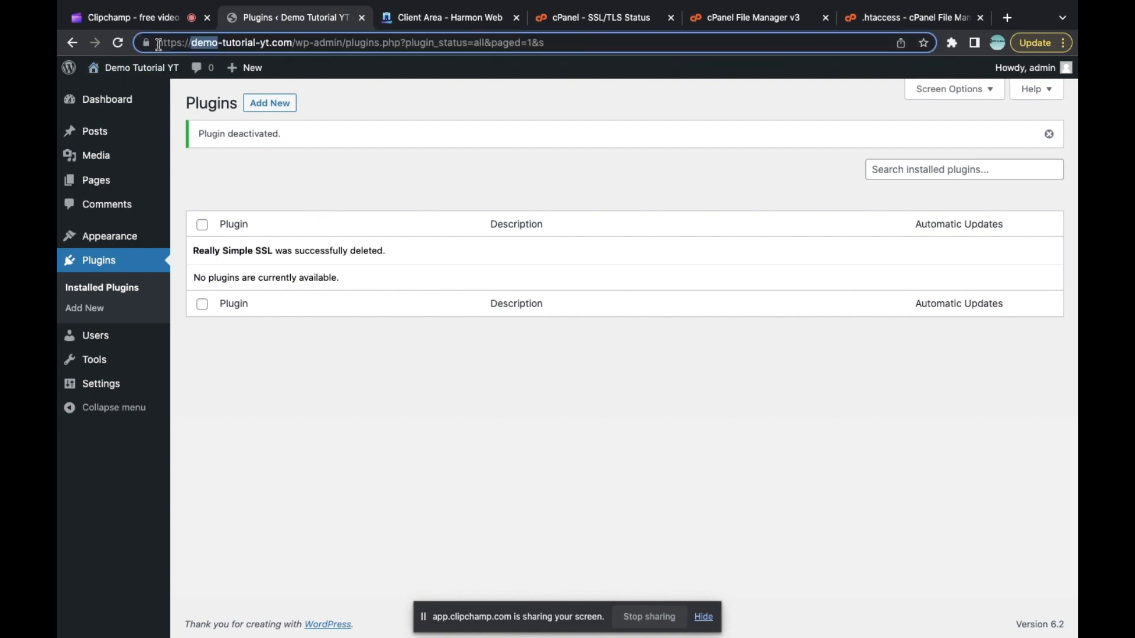
pyautogui.moveTo(158, 45); pyautogui.dragTo(294, 36)
pyautogui.hotkey('ctrl', 'c')
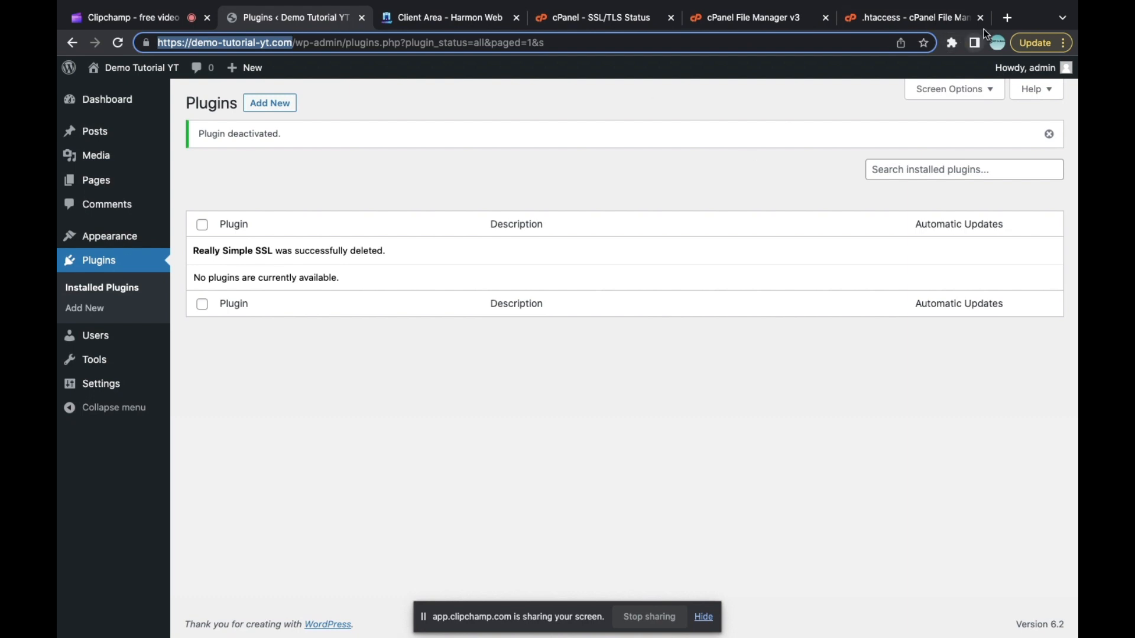
pyautogui.click(1007, 18)
pyautogui.hotkey('ctrl', 'v')
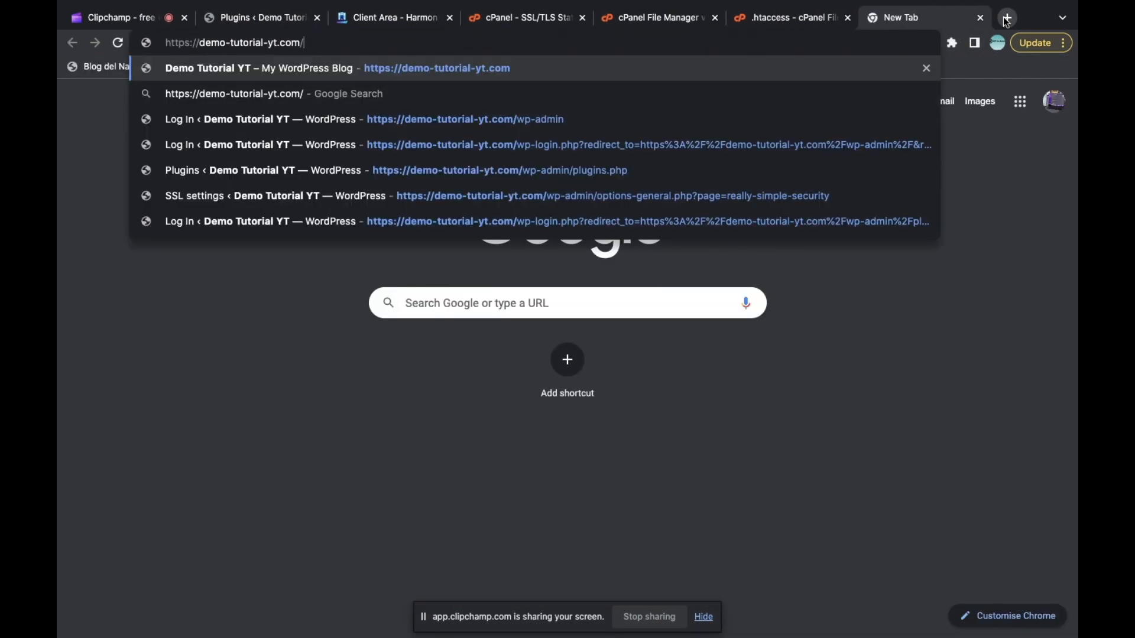
pyautogui.click(190, 44)
pyautogui.press('BackSpace')
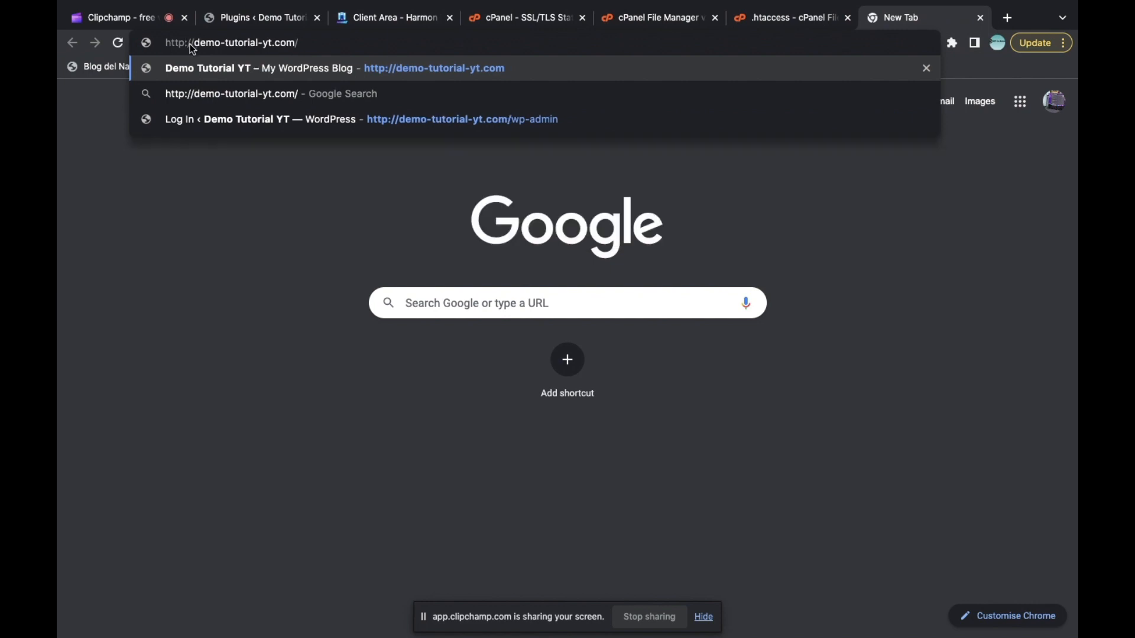
pyautogui.press('Return')
pyautogui.click(146, 44)
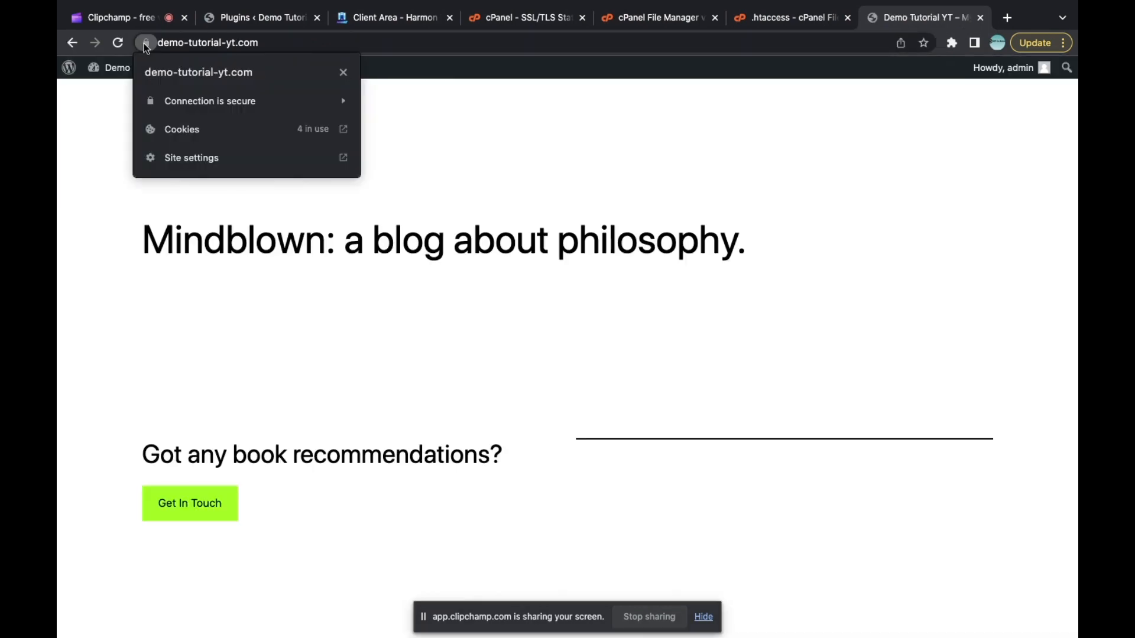